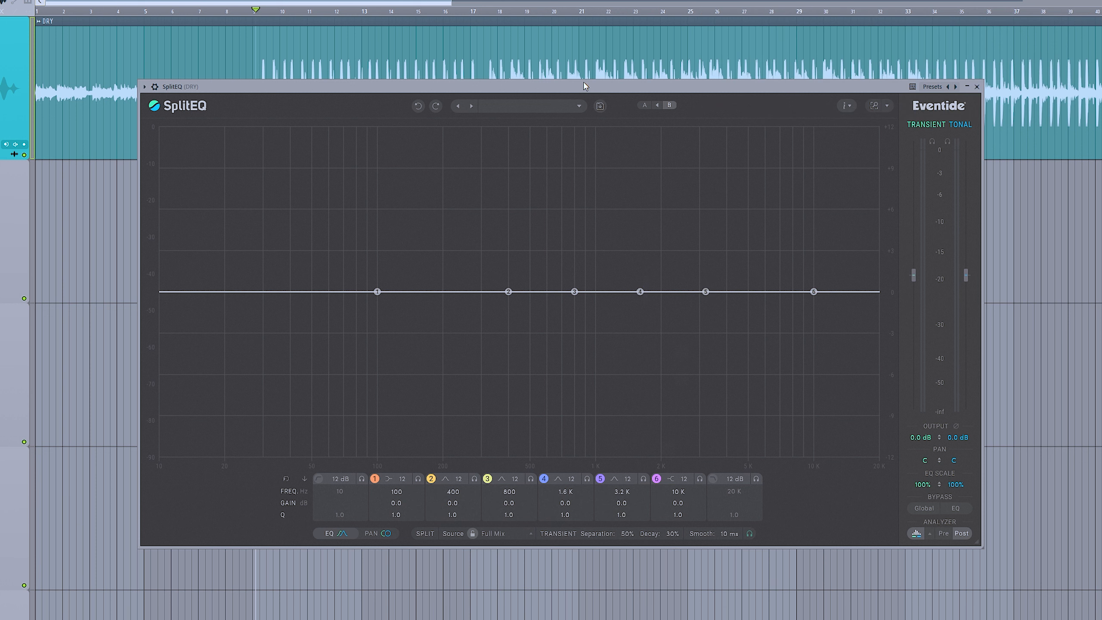
Step: While playing the track, move EQ band 3 to 309 Hz and cut its transient gain to -0.5 dB
{"action": "key", "text": "space"}
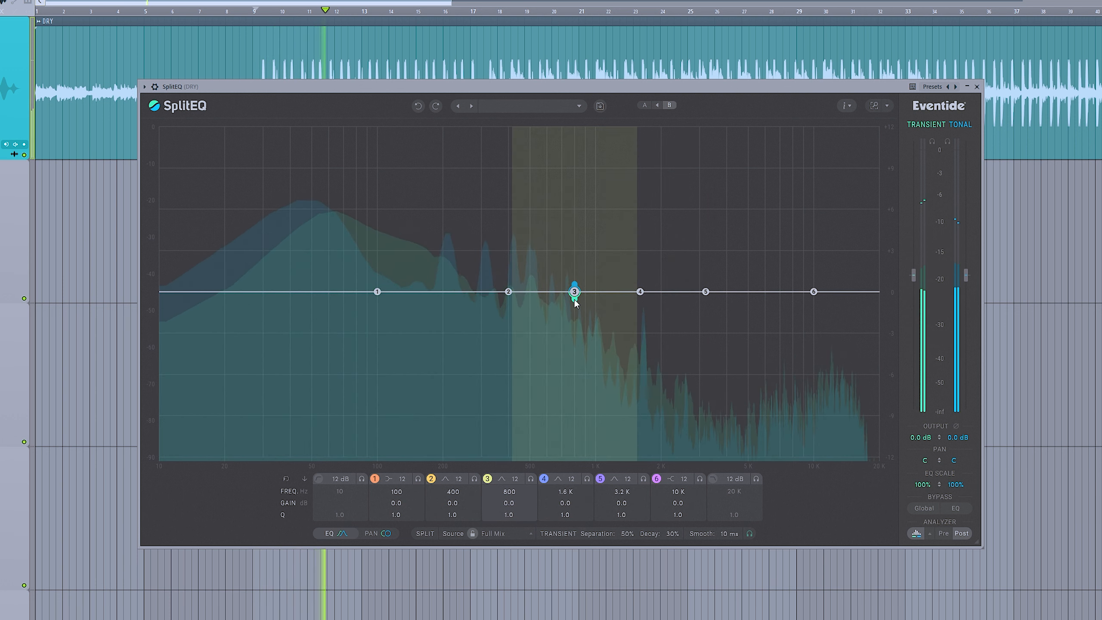
{"action": "left_click_drag", "start_coordinate": [575, 301], "coordinate": [479, 291]}
{"action": "left_click_drag", "start_coordinate": [507, 90], "coordinate": [520, 87]}
{"action": "key", "text": "space"}
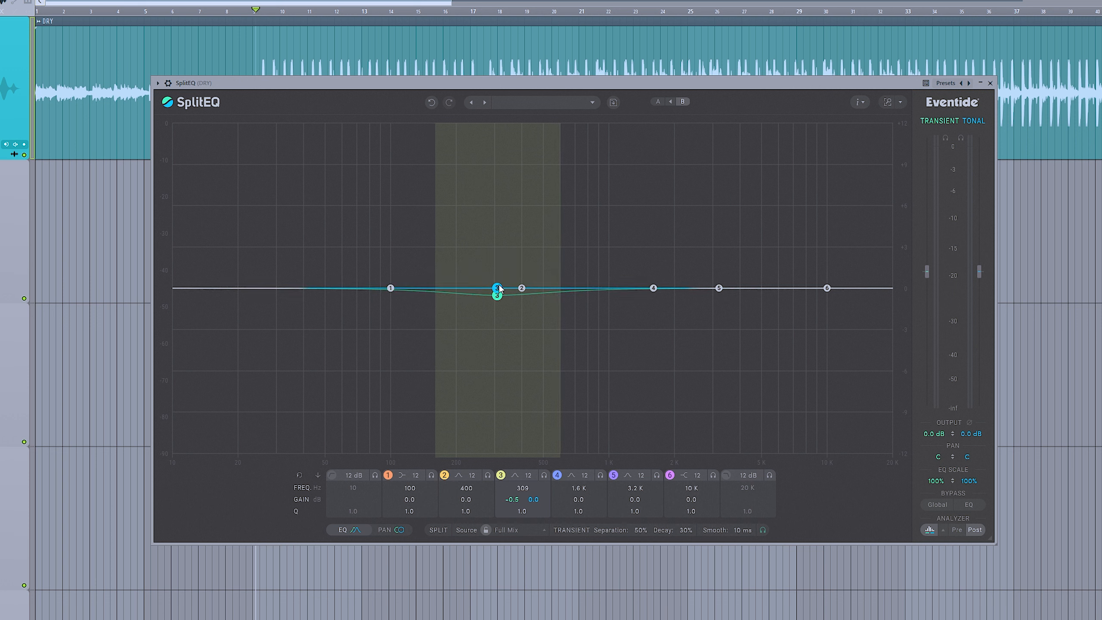
Step: Audition band 3 with a 2.8 dB tonal boost at 335 Hz, and try low-end boosts at 57 Hz
{"action": "left_click_drag", "start_coordinate": [500, 289], "coordinate": [509, 248]}
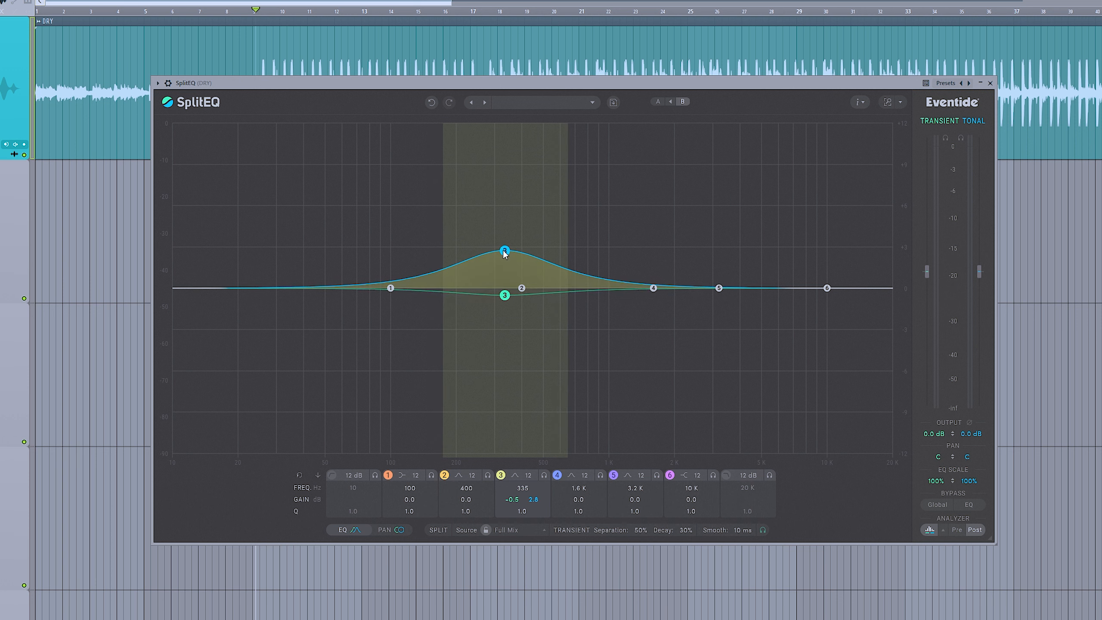
{"action": "key", "text": "space"}
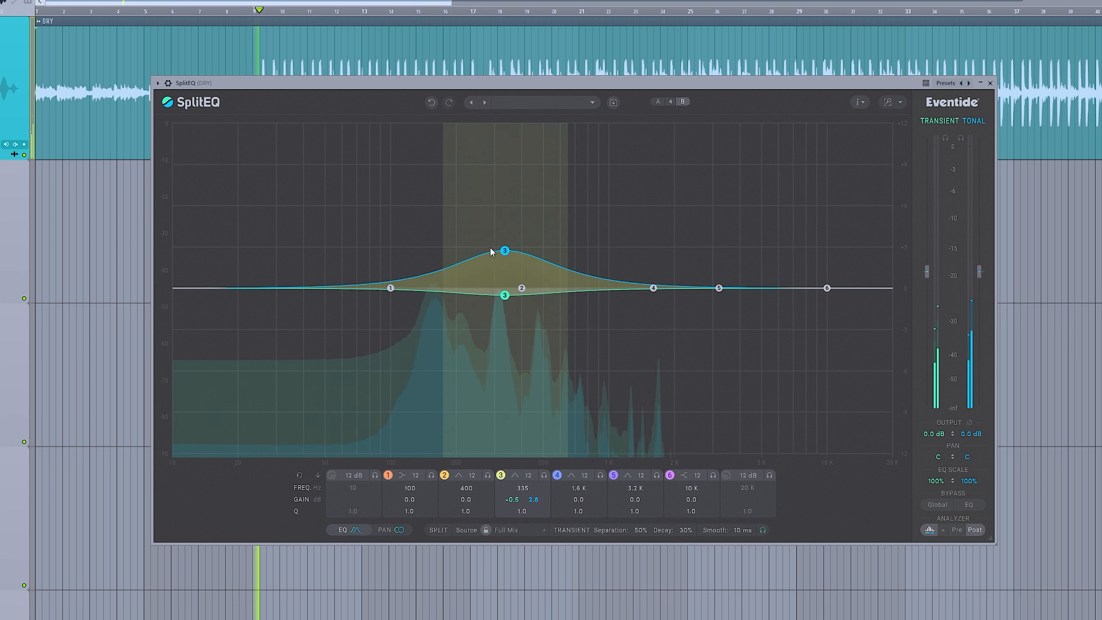
{"action": "left_click_drag", "start_coordinate": [505, 251], "coordinate": [335, 292]}
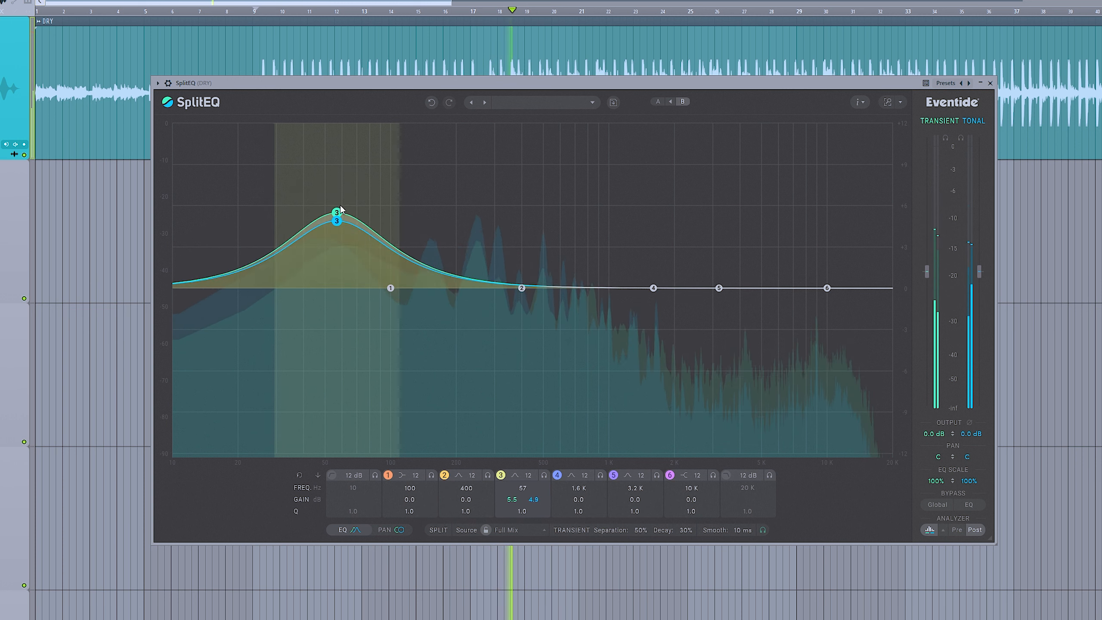
Step: Move band 3 to 2.1 kHz with 6.1 dB transient gain and -0.8 dB tonal gain
{"action": "left_click_drag", "start_coordinate": [341, 209], "coordinate": [678, 204]}
{"action": "left_click_drag", "start_coordinate": [681, 79], "coordinate": [685, 75]}
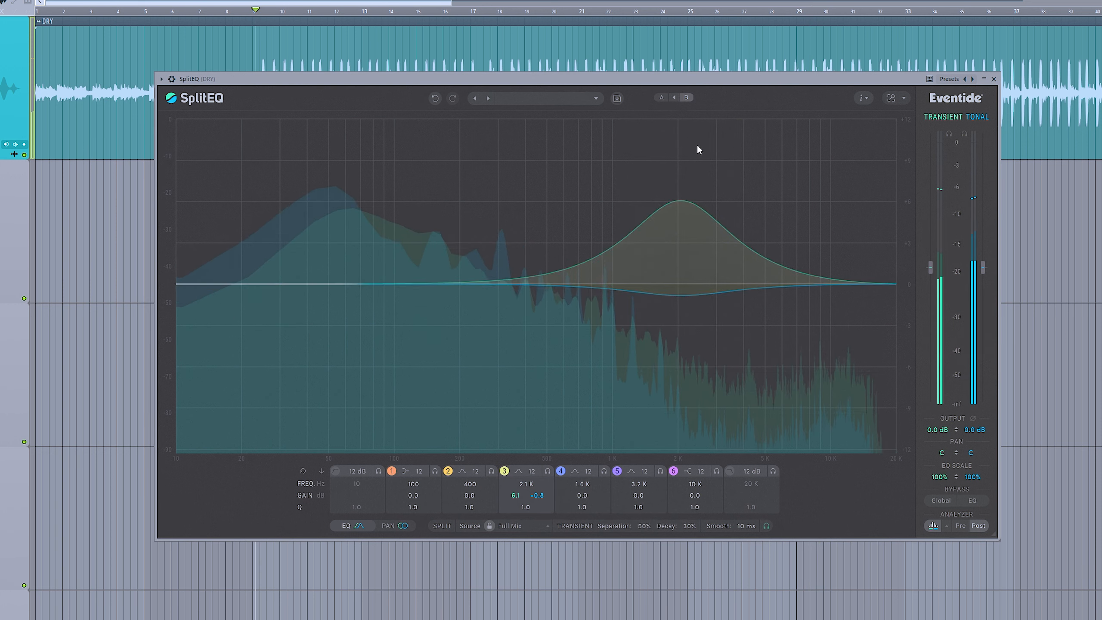
{"action": "key", "text": "space"}
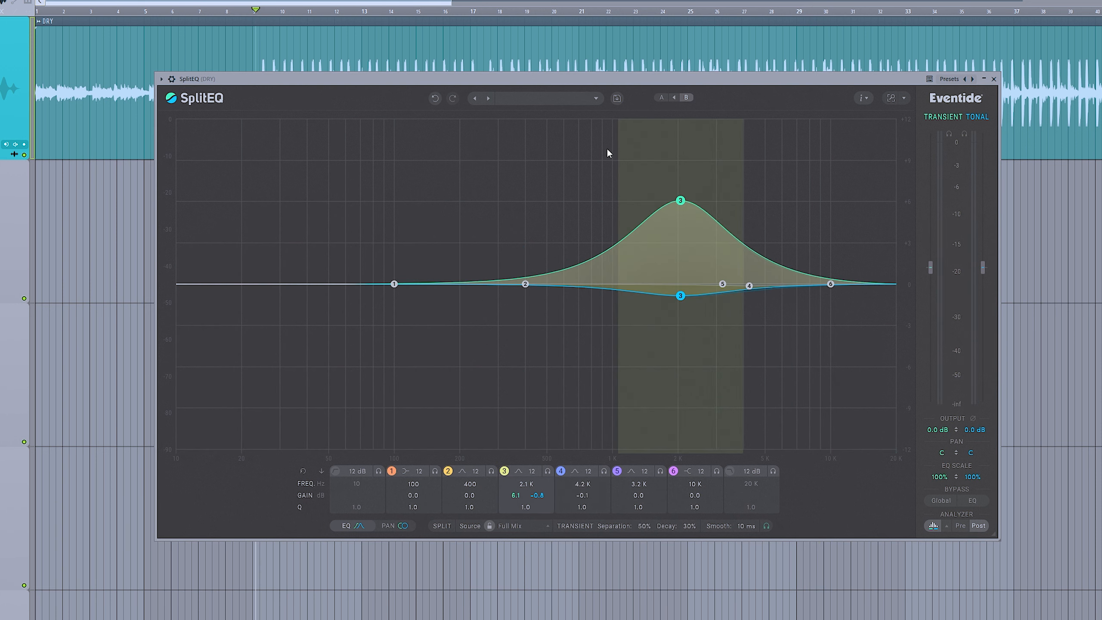
Step: Set the band 6 high shelf to 5.8 kHz with a 2.5 dB transient boost and play the track
{"action": "left_click_drag", "start_coordinate": [833, 291], "coordinate": [779, 251]}
{"action": "key", "text": "space"}
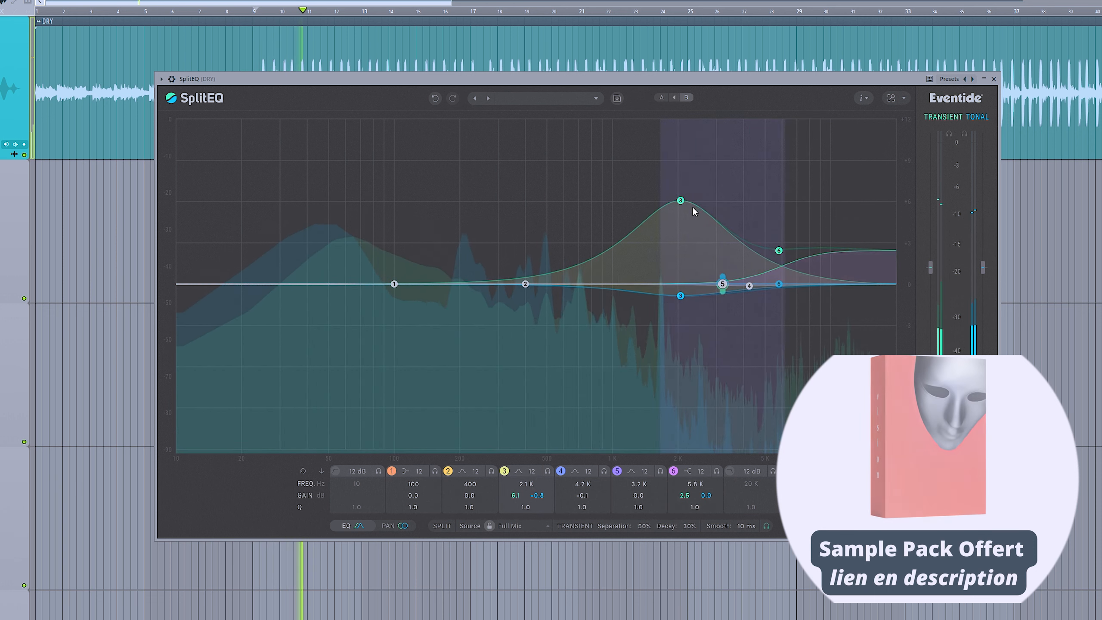
Step: Reduce band 3's transient gain to 4.5 dB at 2 kHz and boost band 2's tonal gain 0.4 dB at 379 Hz
{"action": "left_click_drag", "start_coordinate": [680, 200], "coordinate": [677, 224]}
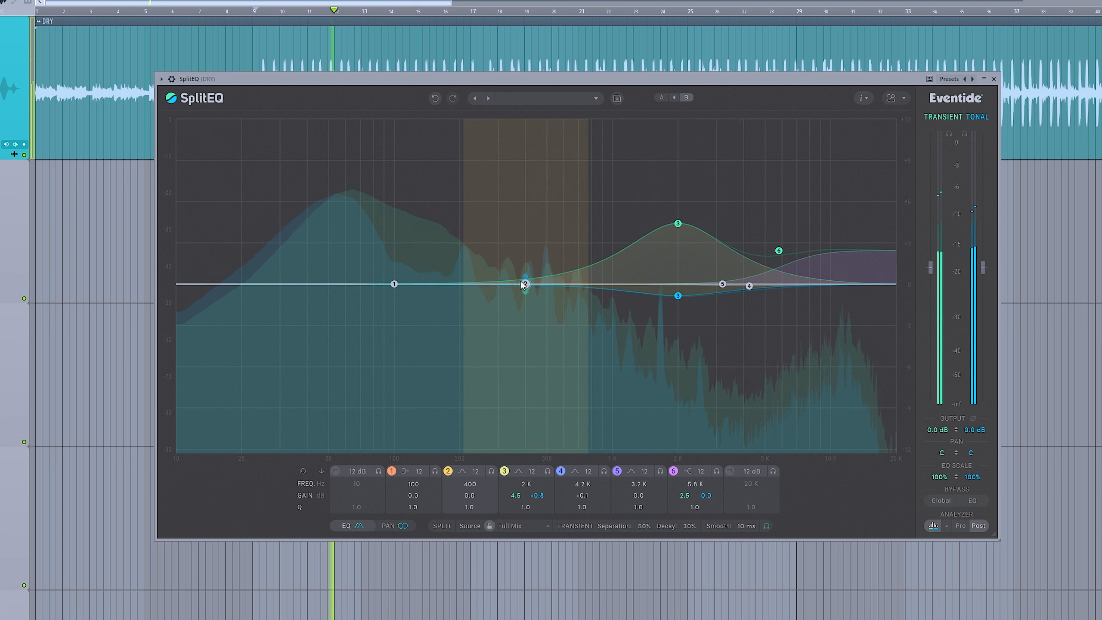
{"action": "mouse_move", "coordinate": [523, 283]}
{"action": "left_mouse_down"}
{"action": "mouse_move", "coordinate": [489, 278]}
{"action": "mouse_move", "coordinate": [487, 208]}
{"action": "mouse_move", "coordinate": [547, 207]}
{"action": "mouse_move", "coordinate": [329, 179]}
{"action": "mouse_move", "coordinate": [478, 264]}
{"action": "mouse_move", "coordinate": [541, 344]}
{"action": "mouse_move", "coordinate": [709, 369]}
{"action": "mouse_move", "coordinate": [541, 307]}
{"action": "mouse_move", "coordinate": [520, 279]}
{"action": "left_mouse_up"}
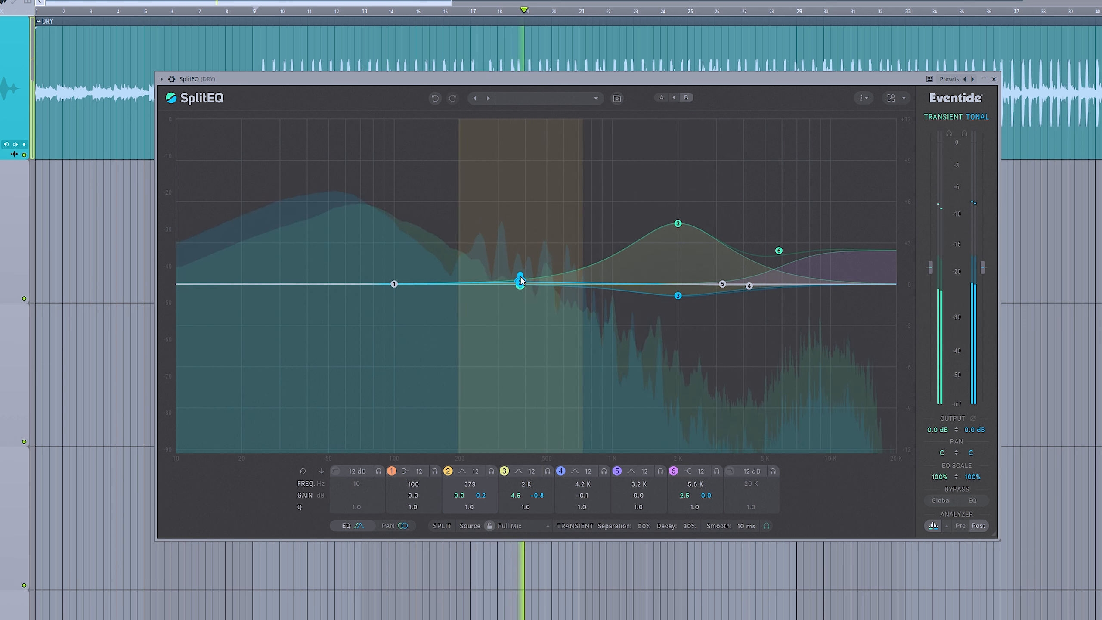
Step: Compare EQ states A and B during playback, returning to state B
{"action": "left_click", "coordinate": [662, 97]}
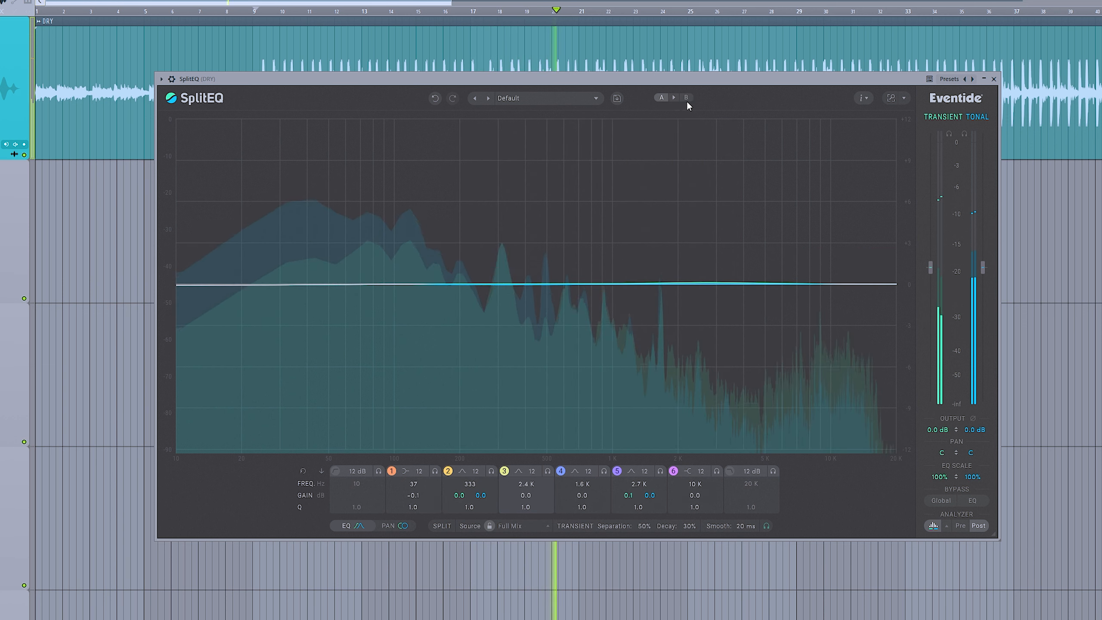
{"action": "left_click", "coordinate": [684, 96]}
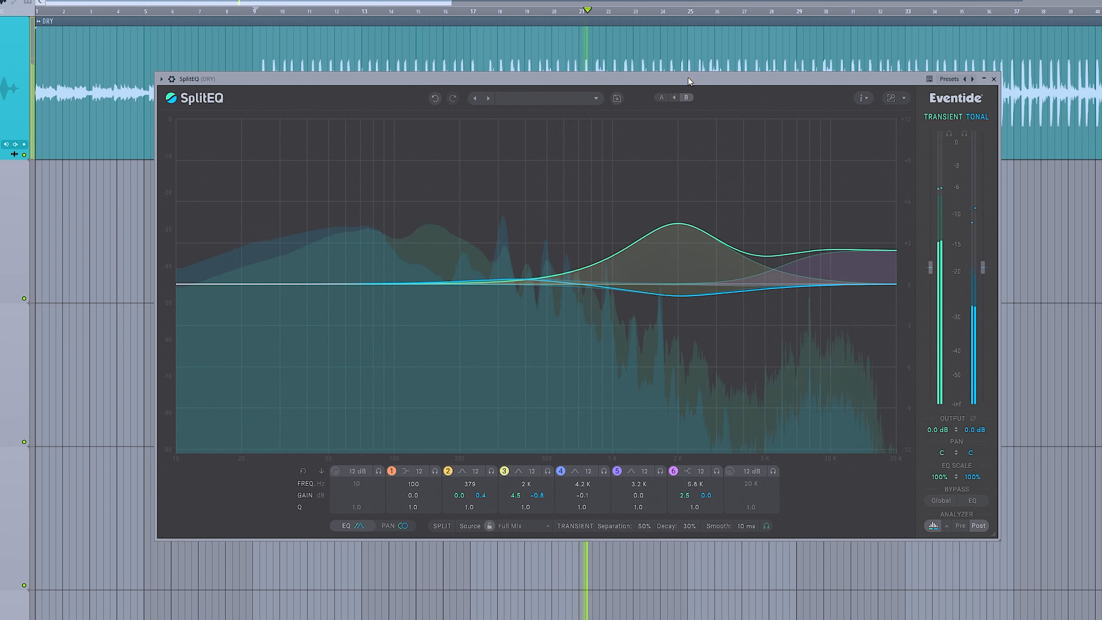
{"action": "left_click_drag", "start_coordinate": [686, 80], "coordinate": [678, 80]}
{"action": "left_click", "coordinate": [653, 97]}
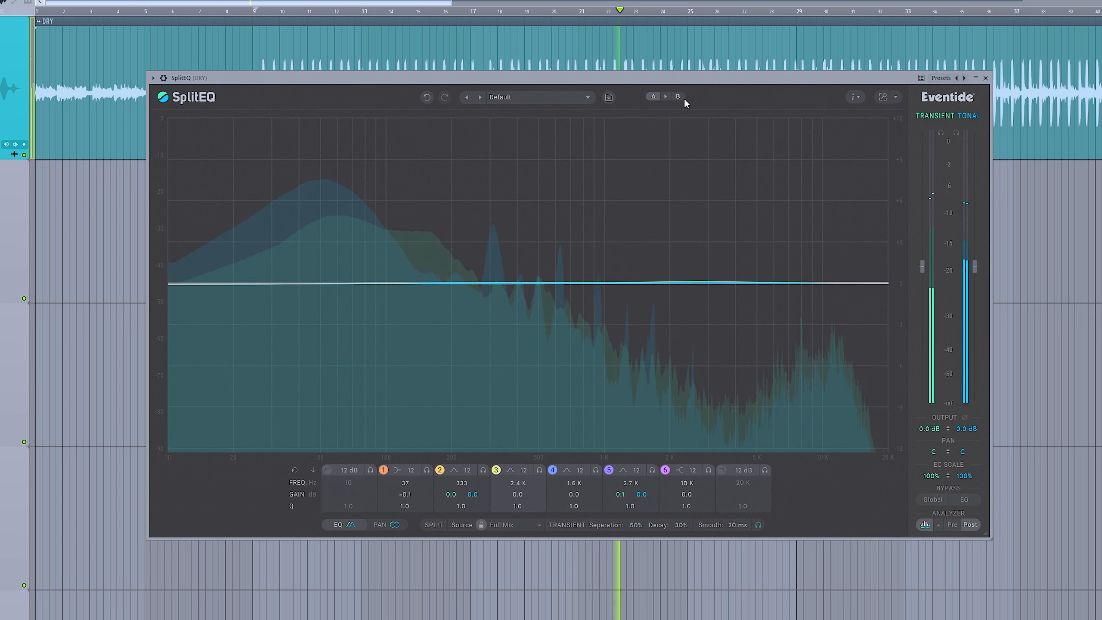
{"action": "left_click", "coordinate": [678, 97]}
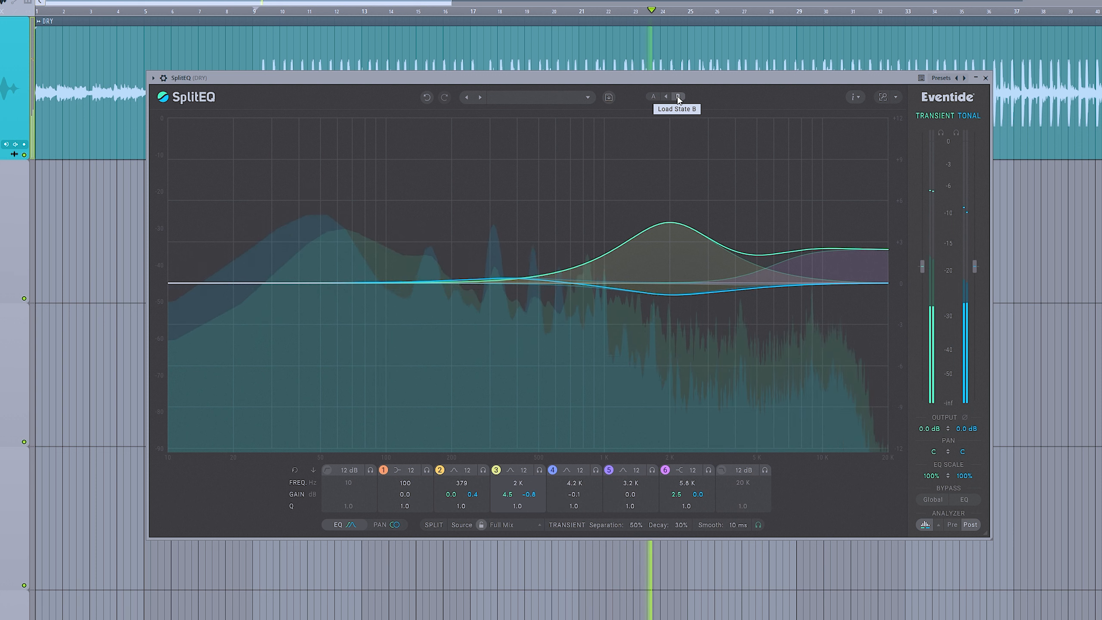
{"action": "left_click_drag", "start_coordinate": [676, 74], "coordinate": [681, 74]}
{"action": "key", "text": "space"}
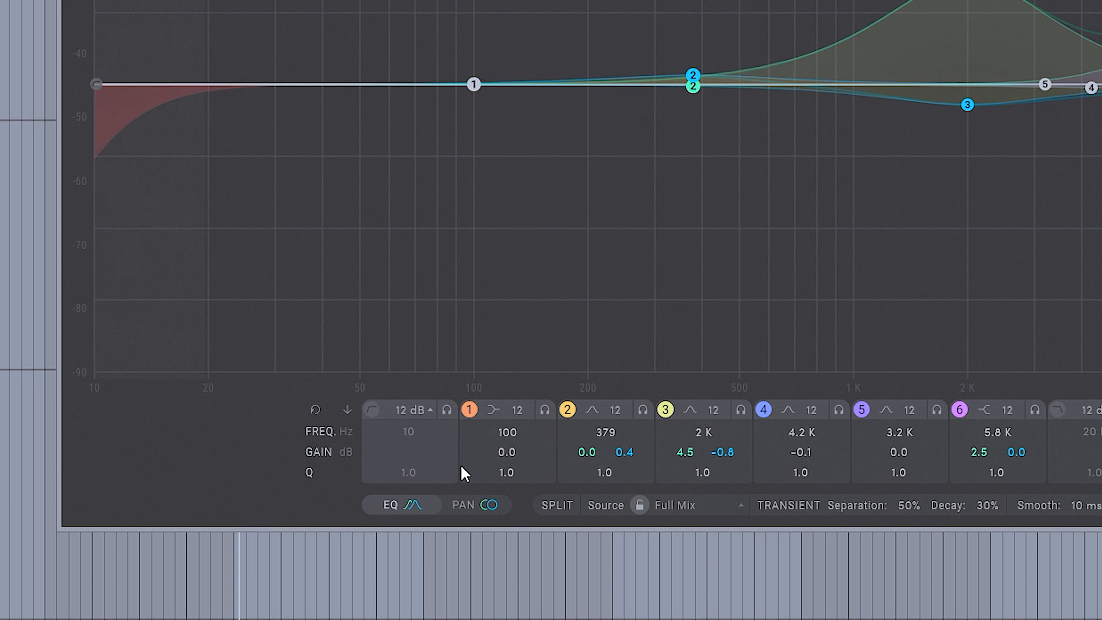
Step: Show the per-band pan settings and pan band 6's transient signal slightly left while listening
{"action": "left_click", "coordinate": [473, 506]}
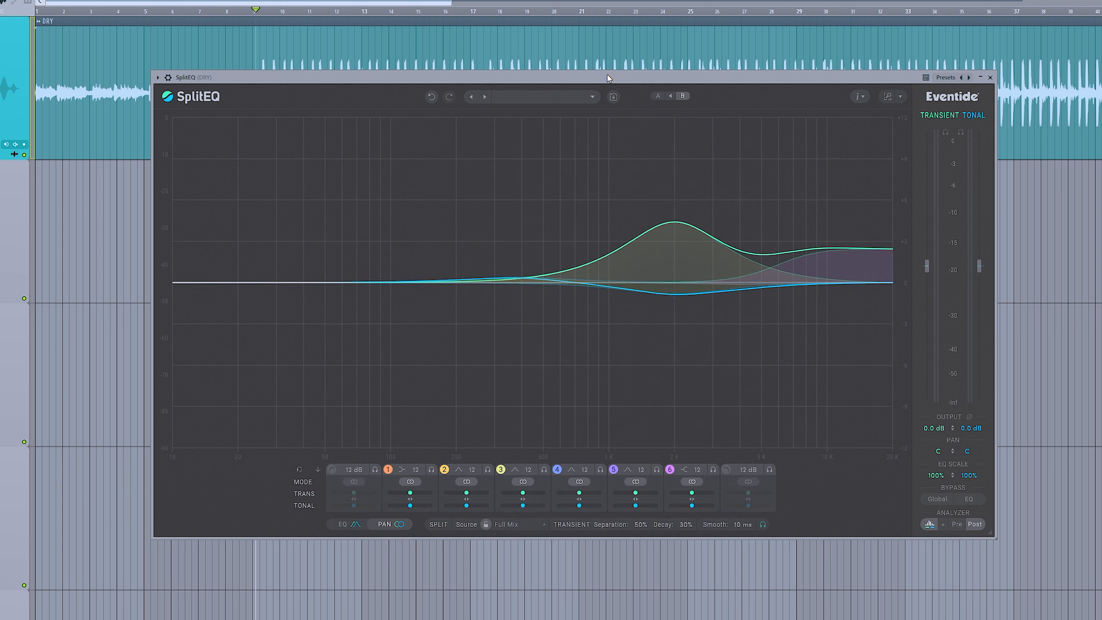
{"action": "key", "text": "space"}
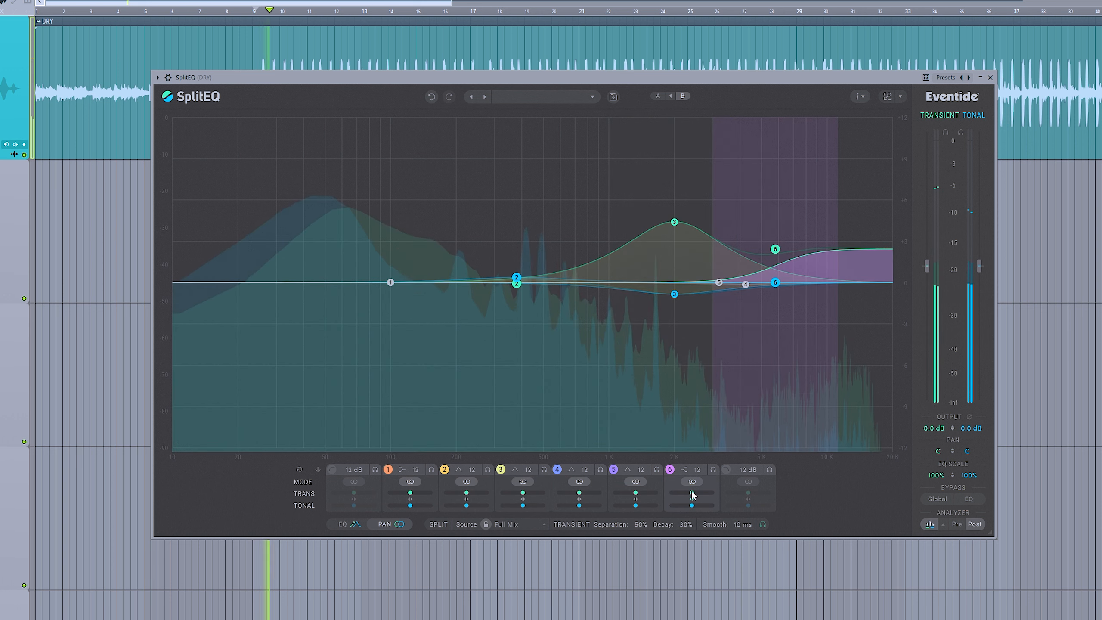
{"action": "mouse_move", "coordinate": [693, 496]}
{"action": "left_mouse_down"}
{"action": "mouse_move", "coordinate": [705, 497]}
{"action": "mouse_move", "coordinate": [676, 495]}
{"action": "left_mouse_up"}
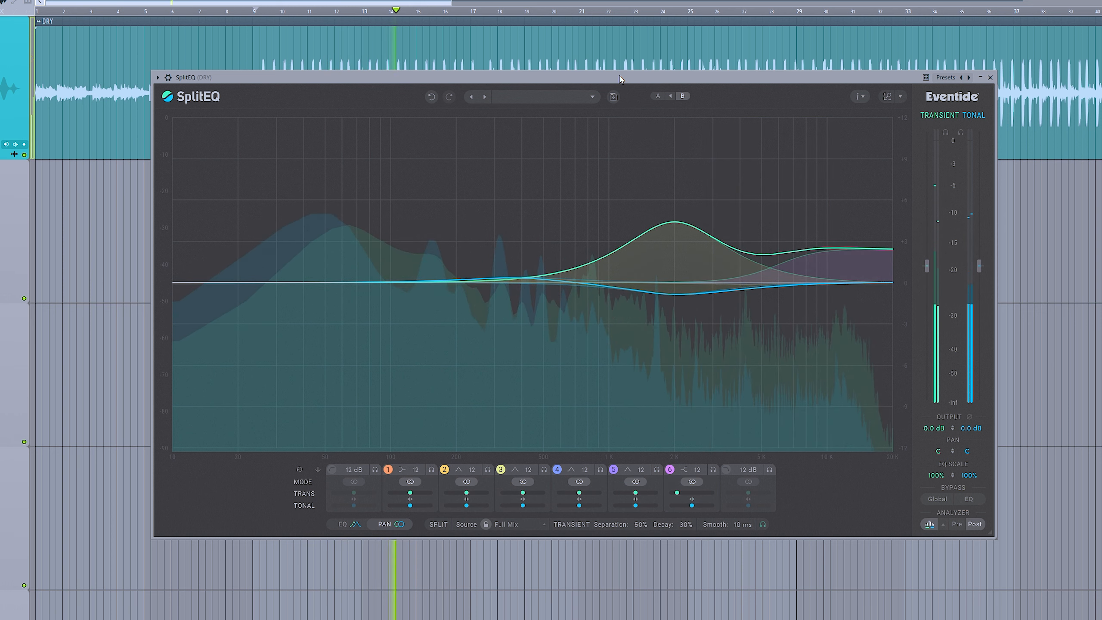
{"action": "key", "text": "space"}
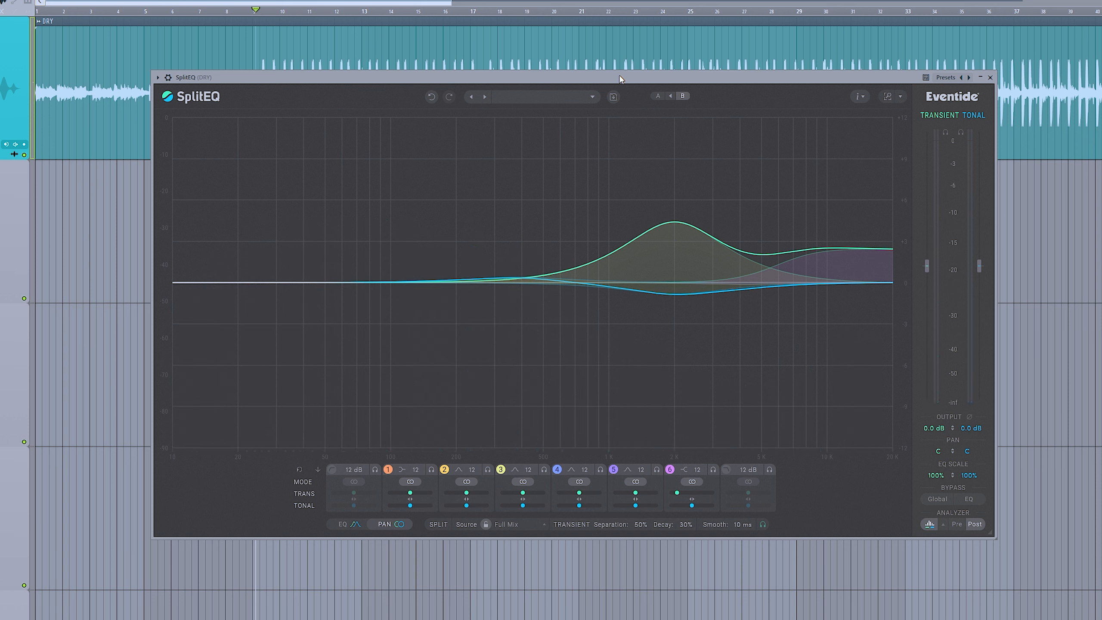
{"action": "key", "text": "space"}
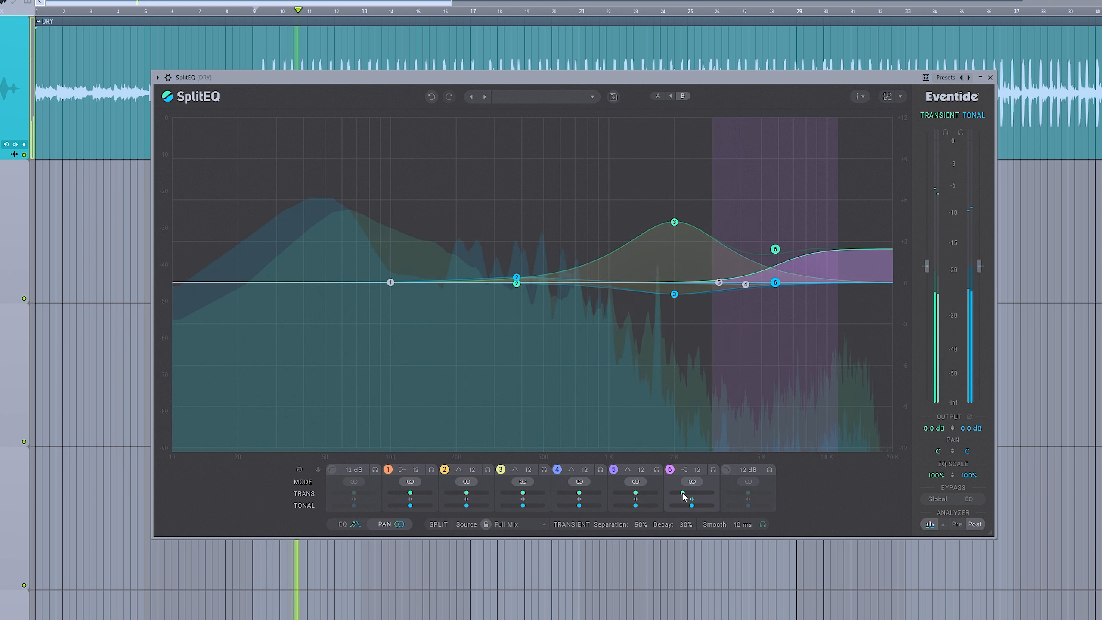
{"action": "left_click_drag", "start_coordinate": [681, 493], "coordinate": [686, 493]}
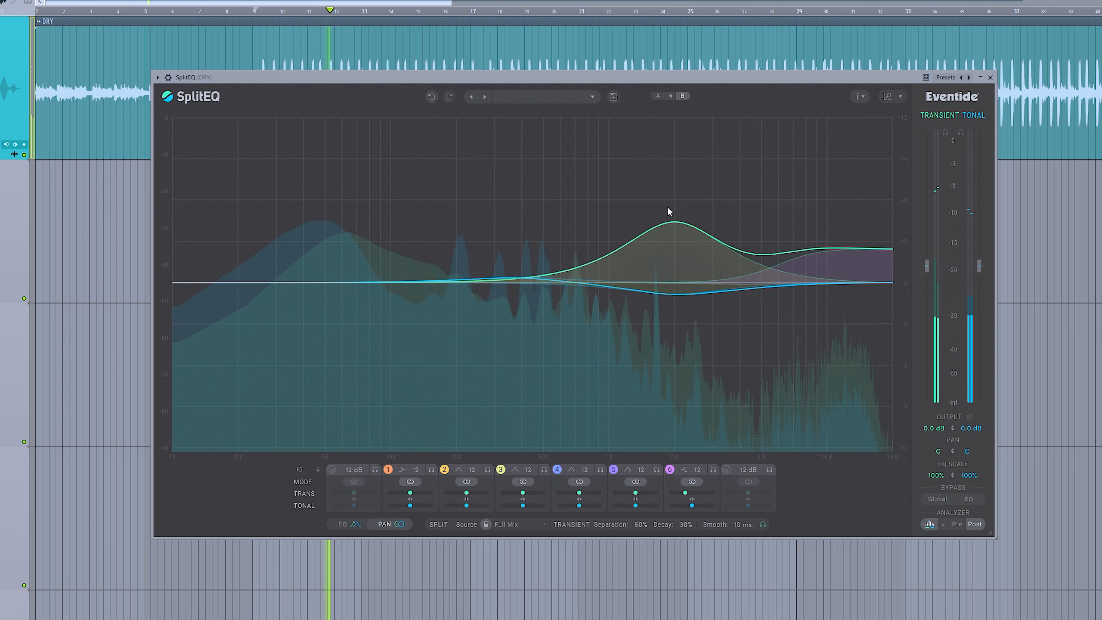
Step: Try panning band 6's tonal signal to the right, return it to centre and stop playback
{"action": "left_click_drag", "start_coordinate": [691, 505], "coordinate": [698, 505]}
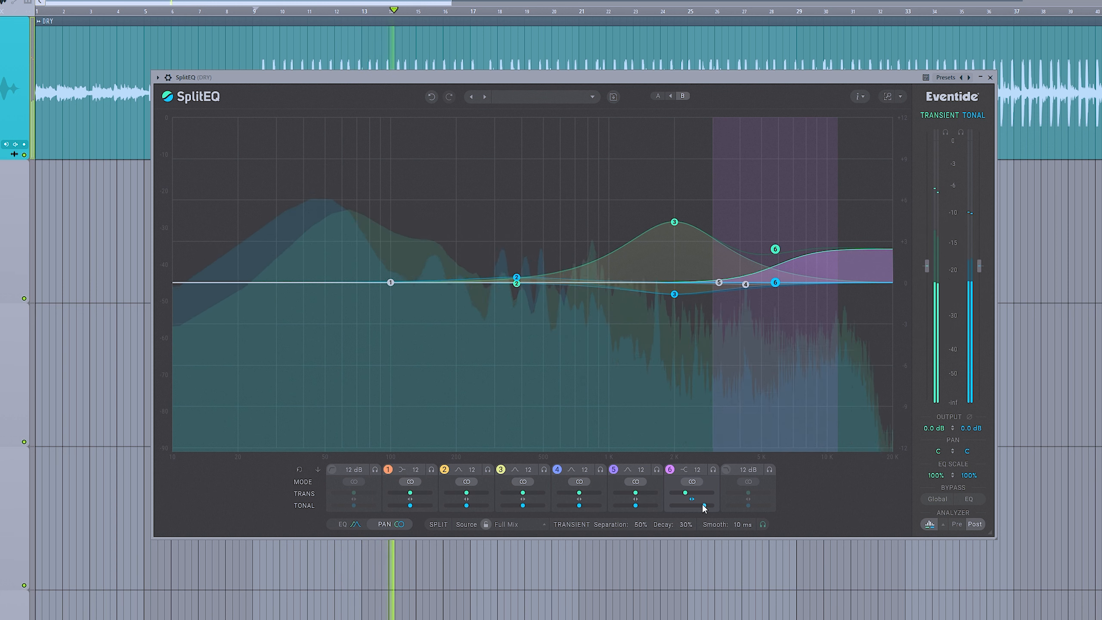
{"action": "left_click_drag", "start_coordinate": [704, 506], "coordinate": [635, 494]}
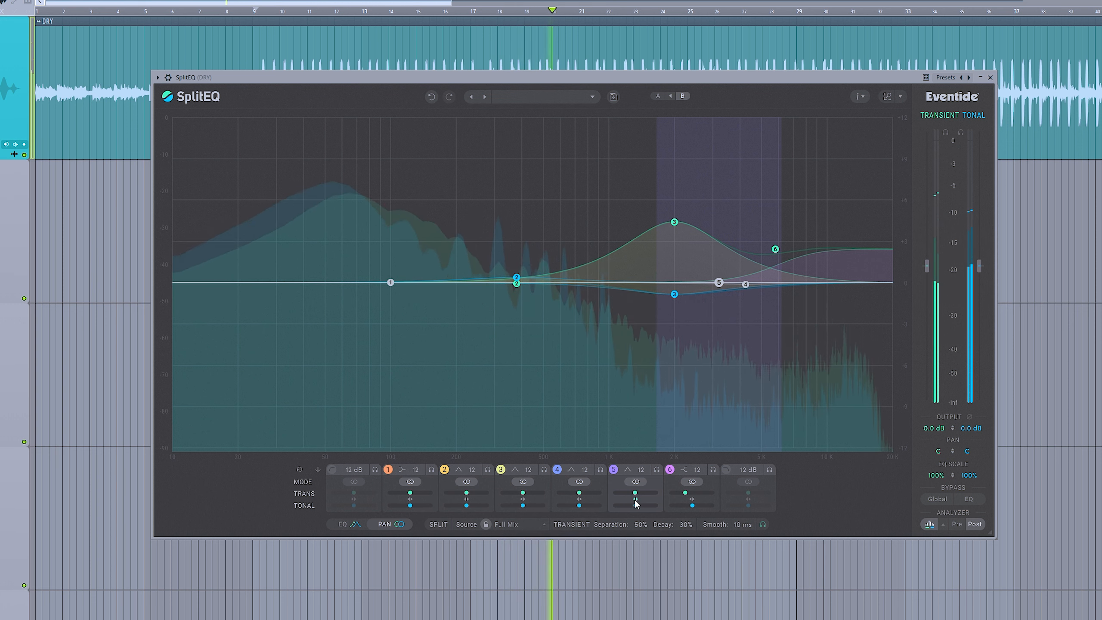
{"action": "key", "text": "space"}
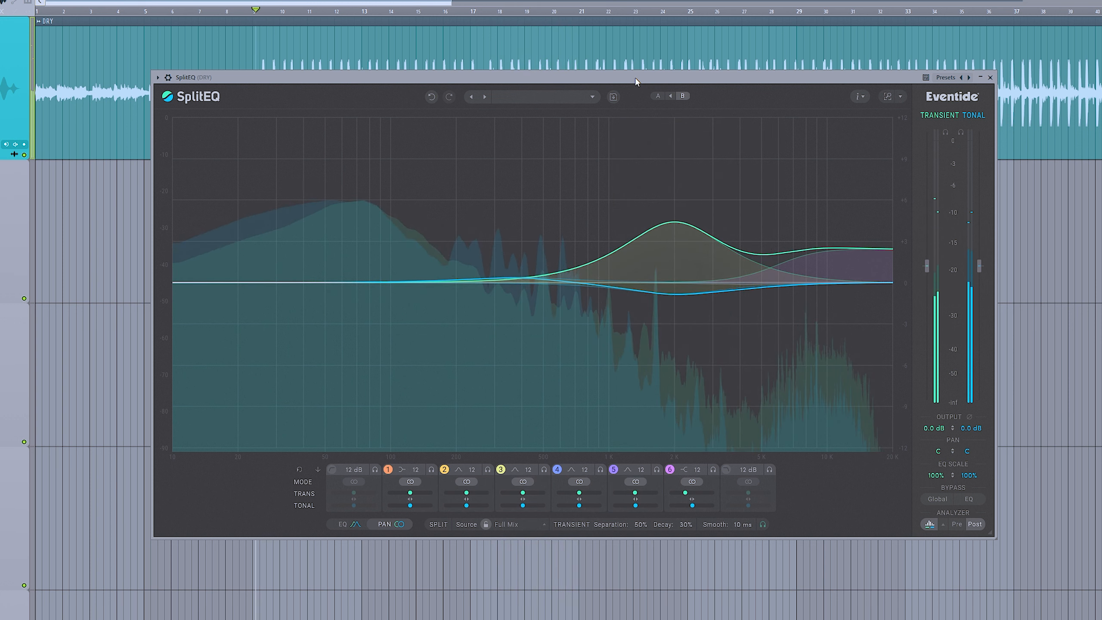
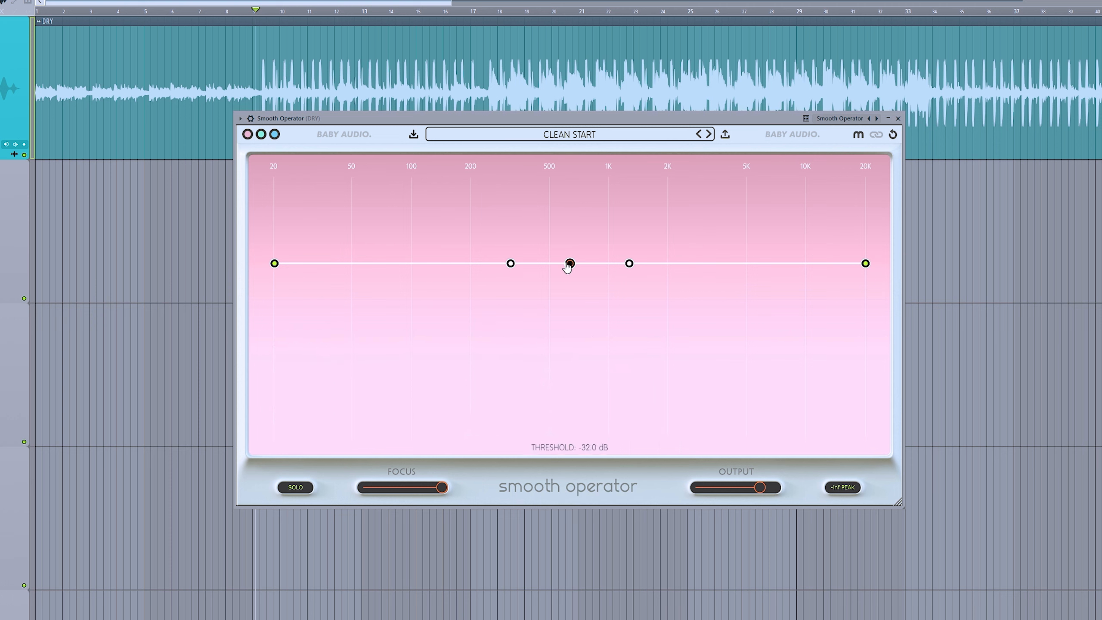
Step: In Smooth Operator, raise the main threshold to about -8.8 dB near 500 Hz and adjust the 20 Hz node slightly upward
{"action": "left_click_drag", "start_coordinate": [569, 267], "coordinate": [554, 208]}
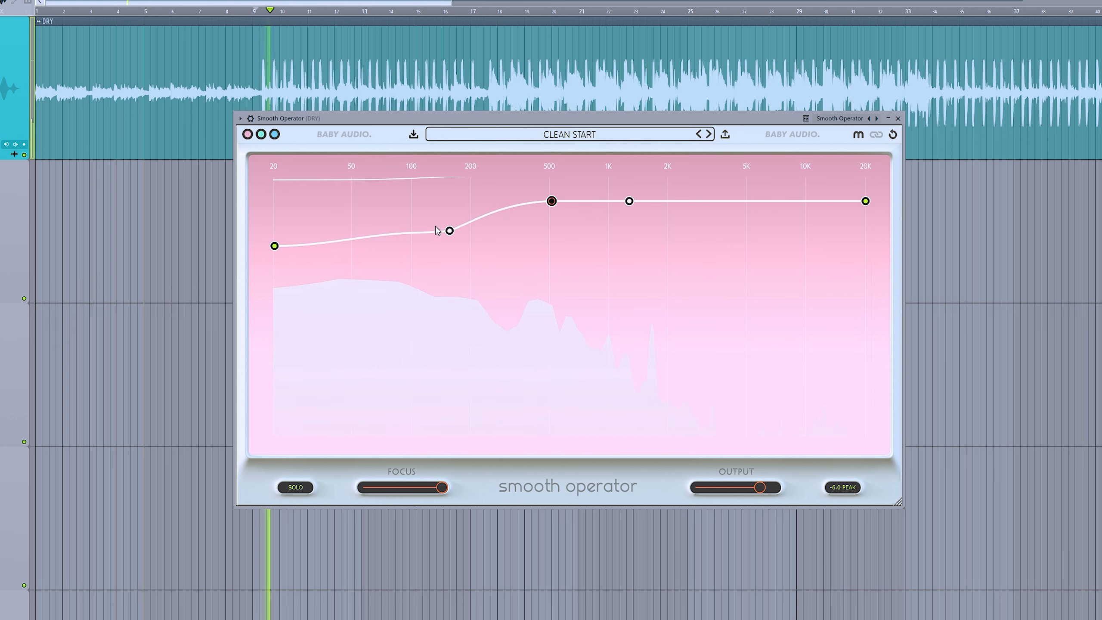
{"action": "mouse_move", "coordinate": [279, 260]}
{"action": "left_mouse_down"}
{"action": "mouse_move", "coordinate": [276, 348]}
{"action": "mouse_move", "coordinate": [278, 257]}
{"action": "left_mouse_up"}
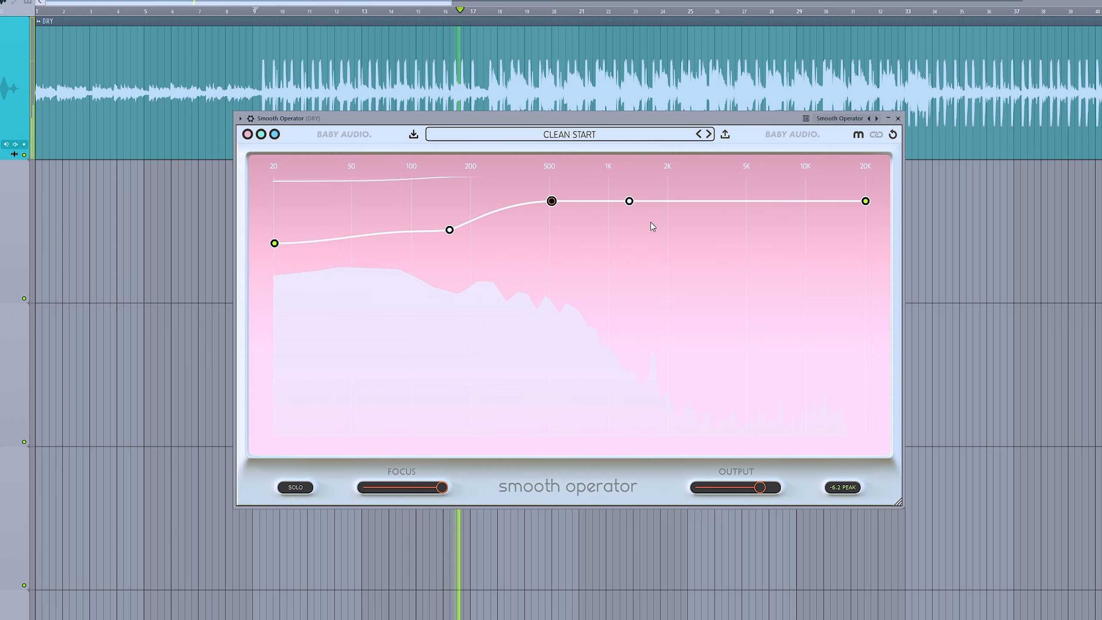
Step: Pull the upper-mid node into a deep dip at about 4 kHz and lower the 20 kHz node to about mid-height
{"action": "left_click_drag", "start_coordinate": [630, 202], "coordinate": [728, 397]}
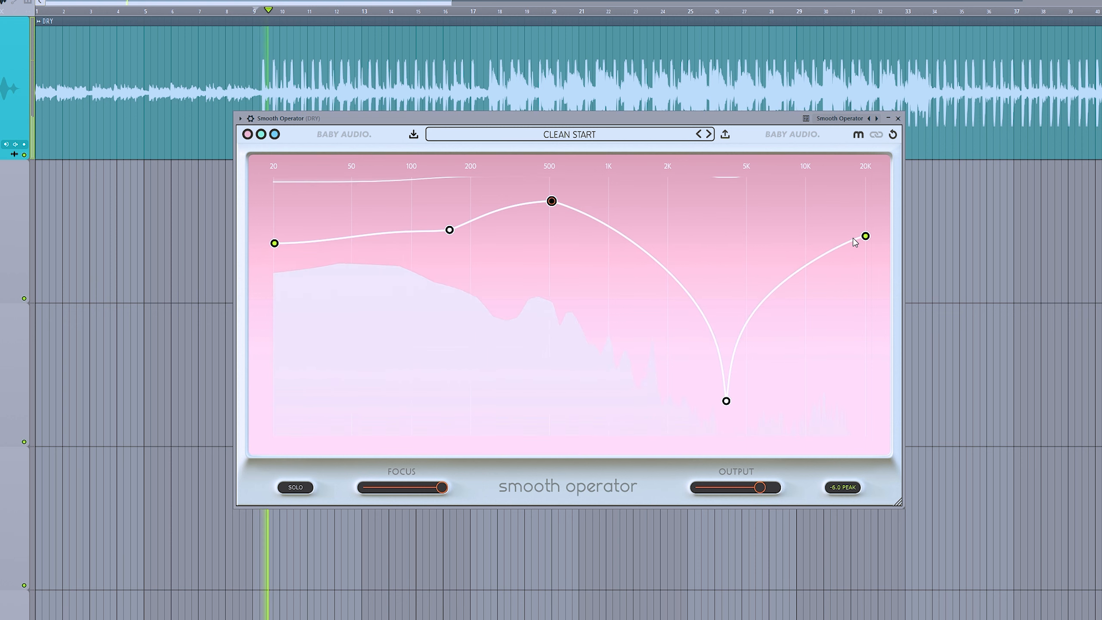
{"action": "left_click_drag", "start_coordinate": [866, 239], "coordinate": [867, 325]}
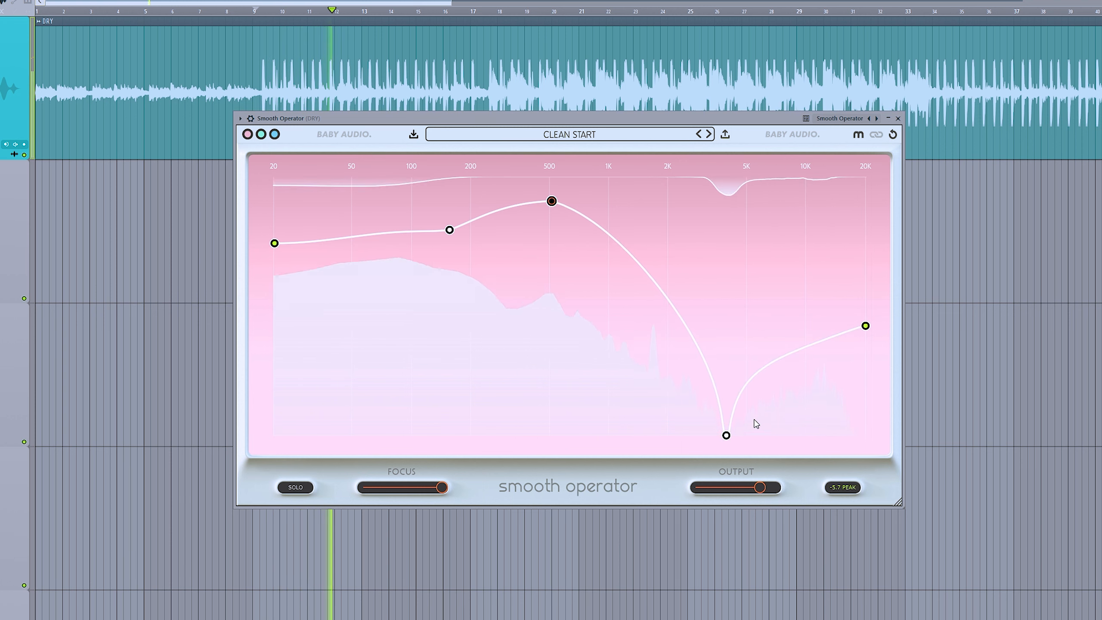
Step: Move the main threshold node to about 240 Hz and the upper-mid node to about 480 Hz with a much shallower dip
{"action": "left_click_drag", "start_coordinate": [728, 440], "coordinate": [580, 407]}
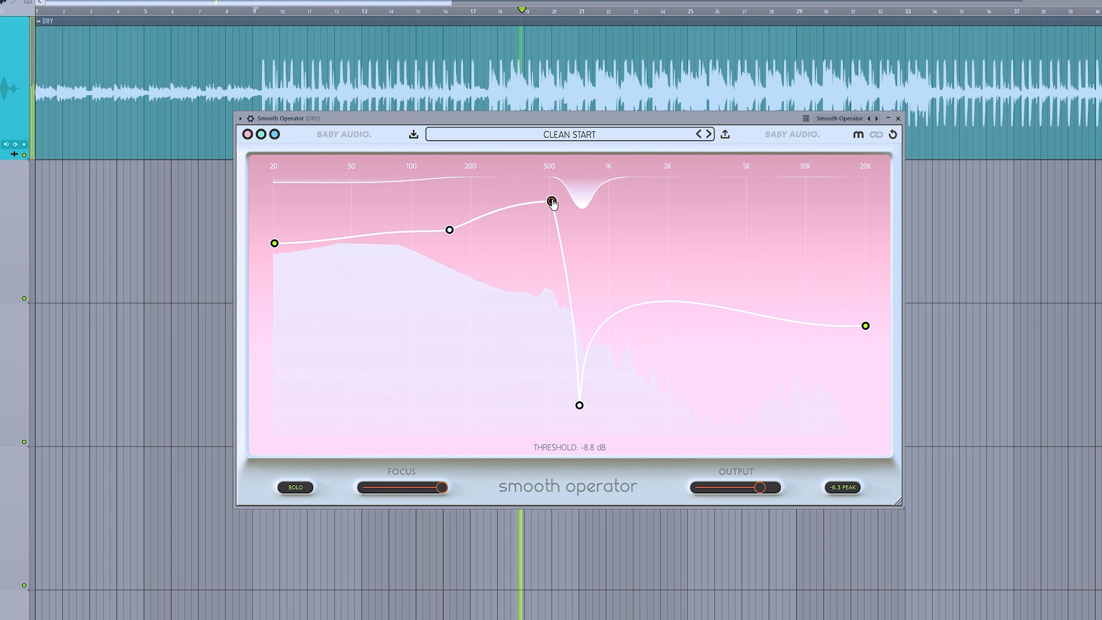
{"action": "left_click_drag", "start_coordinate": [553, 202], "coordinate": [485, 213]}
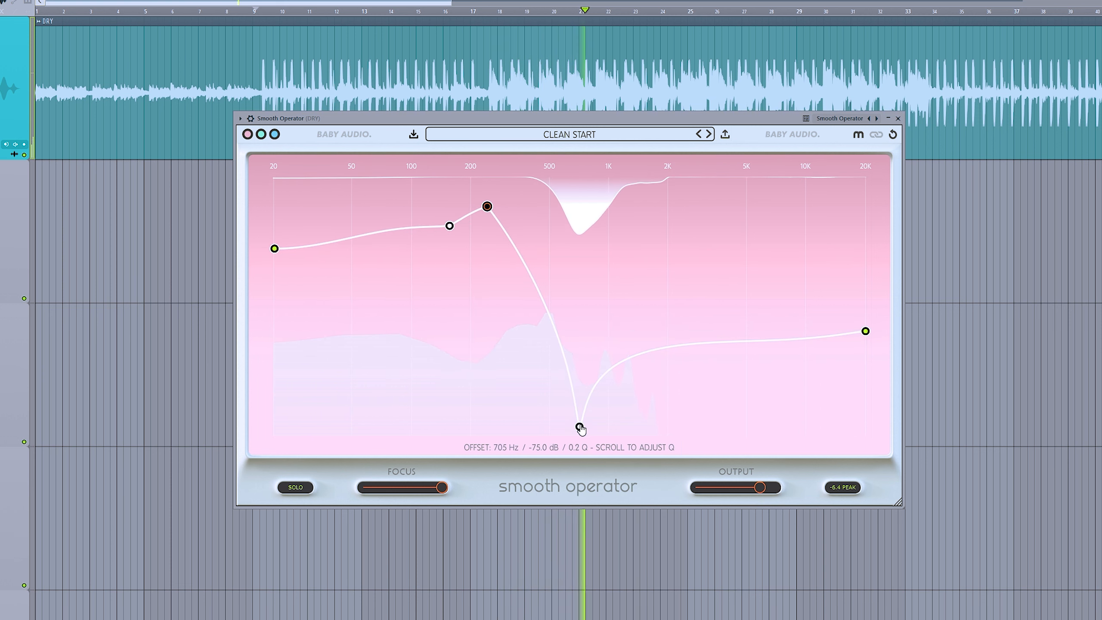
{"action": "left_click_drag", "start_coordinate": [581, 428], "coordinate": [552, 285]}
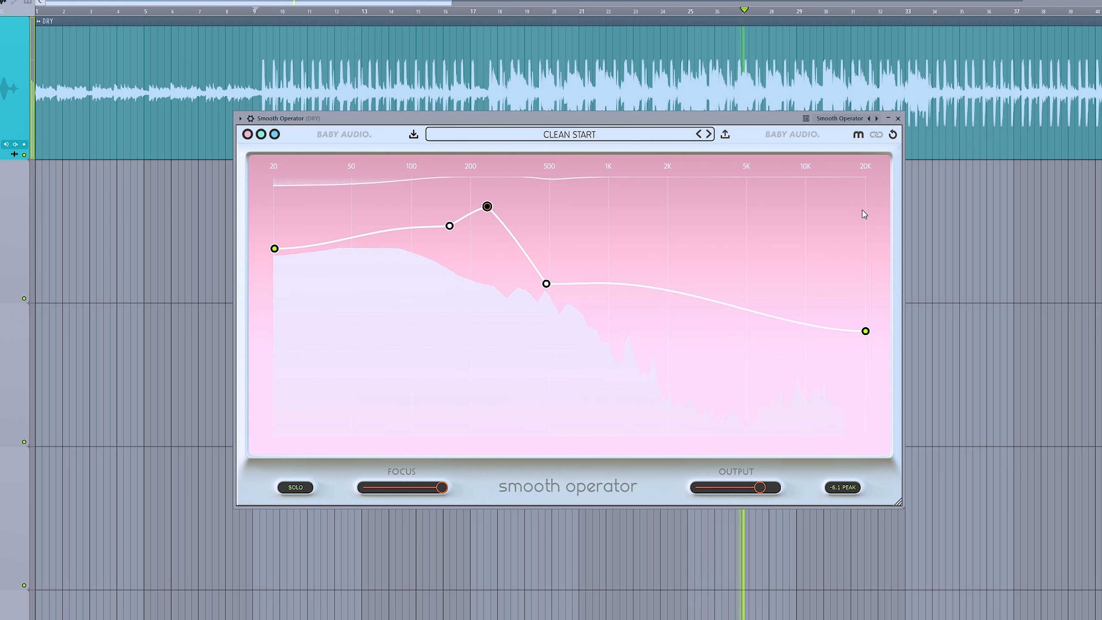
Step: Compare the sound with the plugin bypassed, re-enable it and lower the 20 kHz node slightly
{"action": "left_click", "coordinate": [345, 138]}
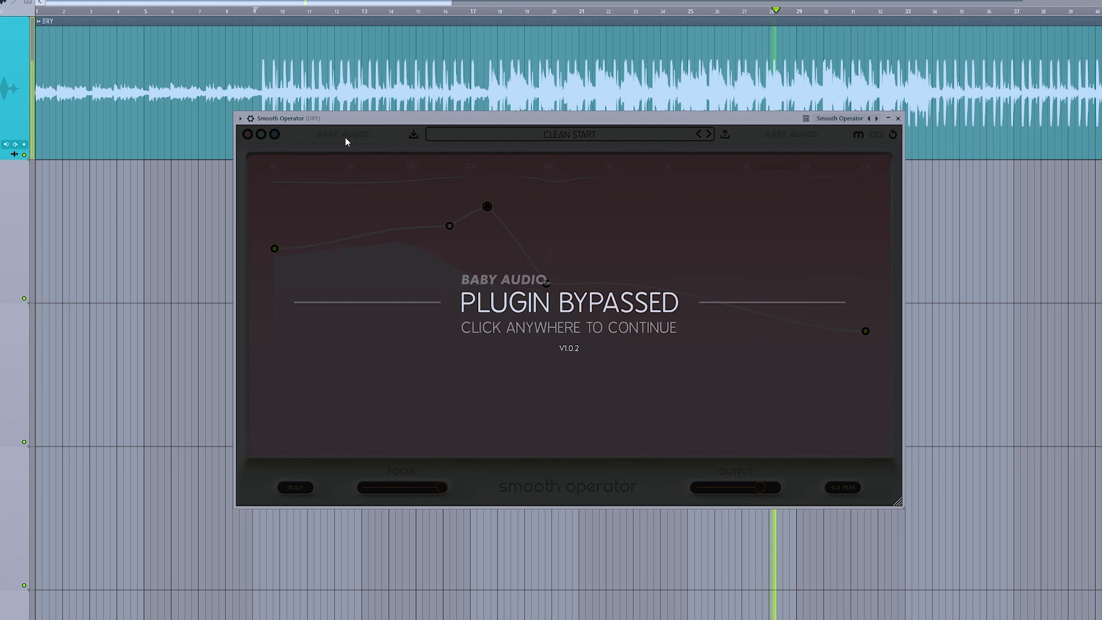
{"action": "left_click", "coordinate": [346, 136]}
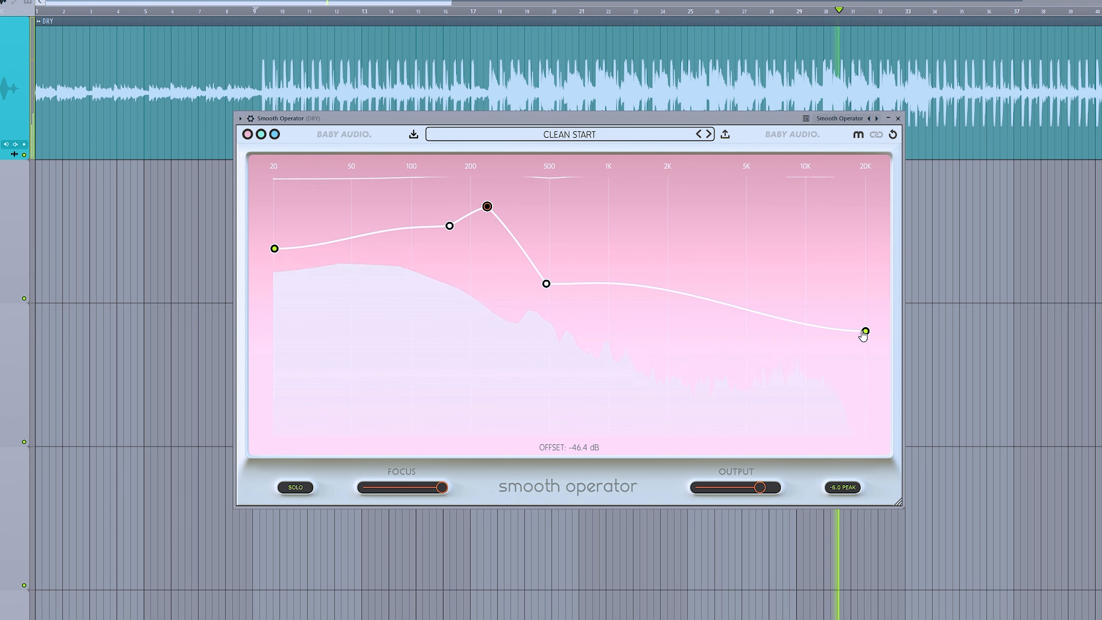
{"action": "left_click_drag", "start_coordinate": [864, 332], "coordinate": [864, 334]}
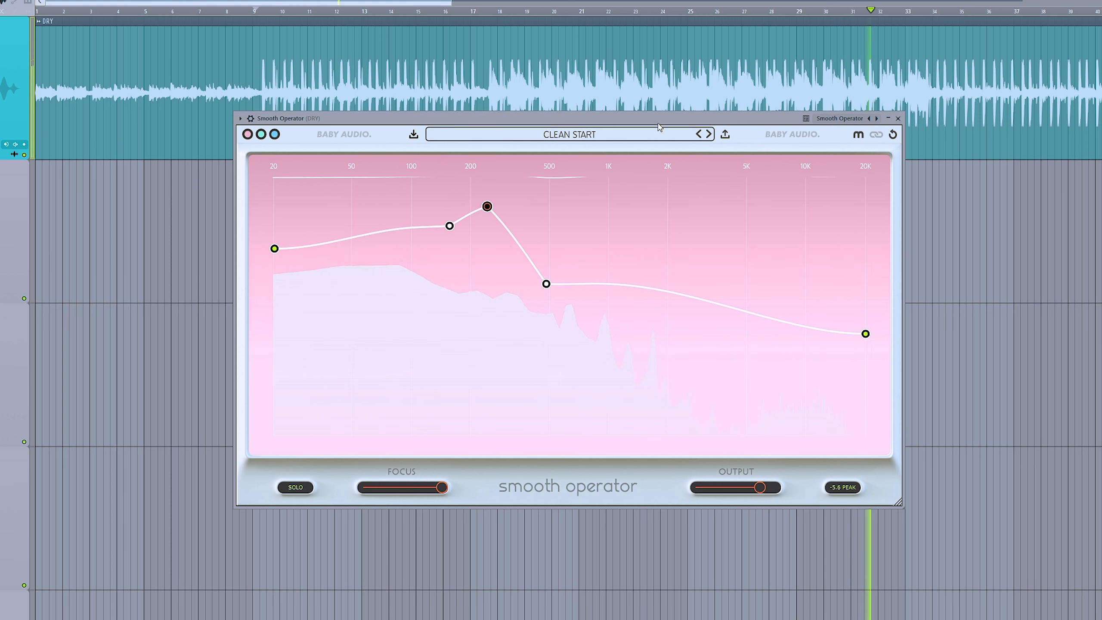
Step: Lower the main threshold and 20 kHz nodes slightly, raise the 20 Hz node to an offset of about -12.4 dB, and stop playback
{"action": "left_click_drag", "start_coordinate": [487, 207], "coordinate": [489, 212]}
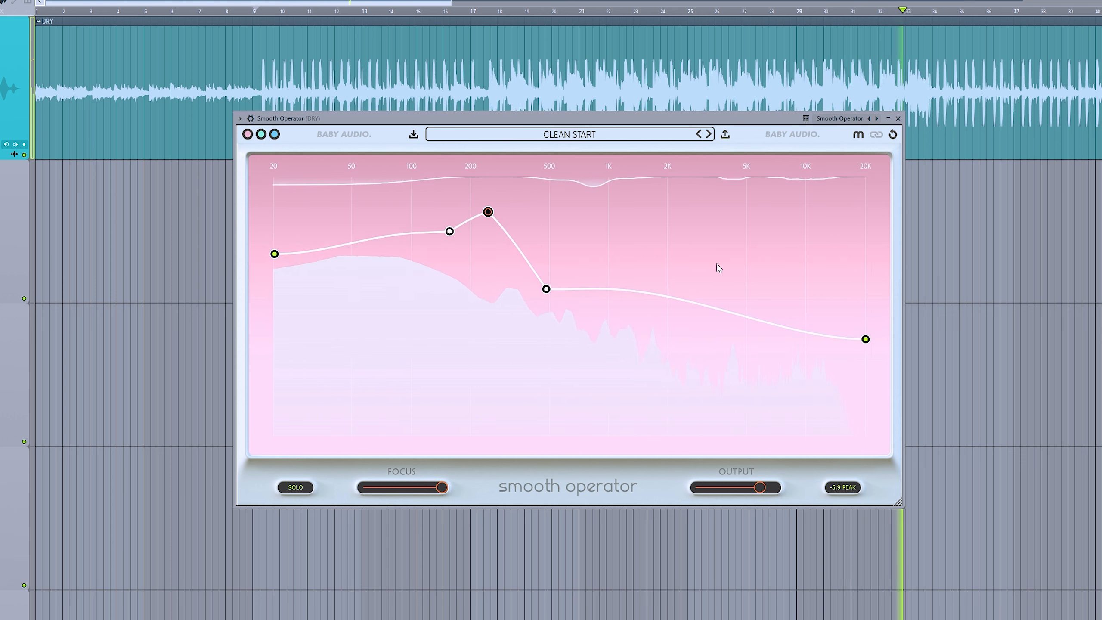
{"action": "left_click_drag", "start_coordinate": [866, 340], "coordinate": [864, 343]}
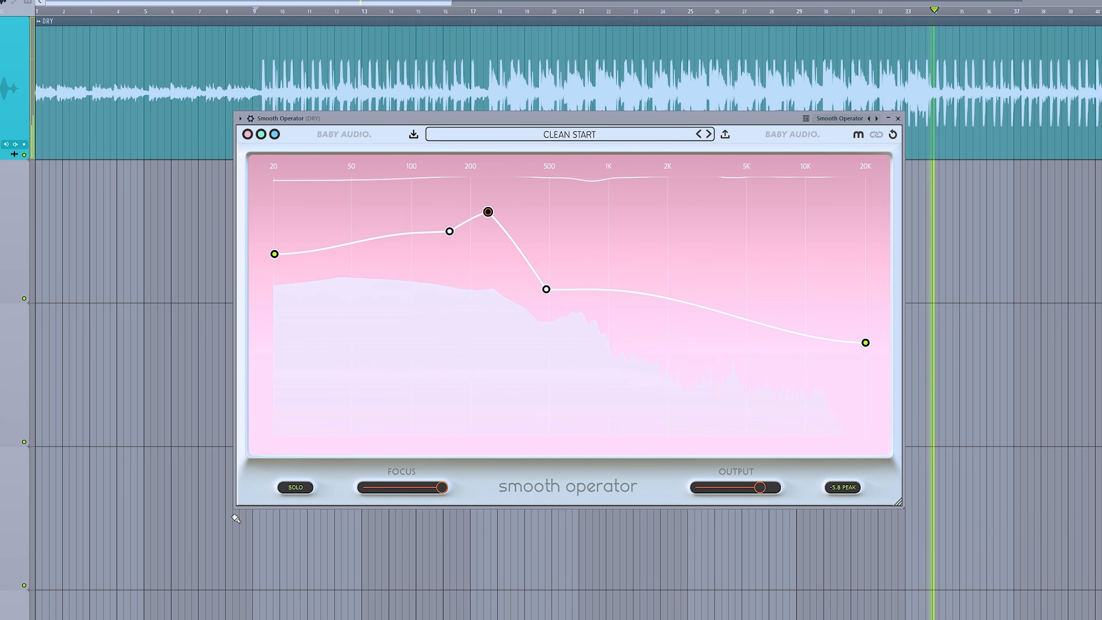
{"action": "left_click_drag", "start_coordinate": [353, 132], "coordinate": [373, 137]}
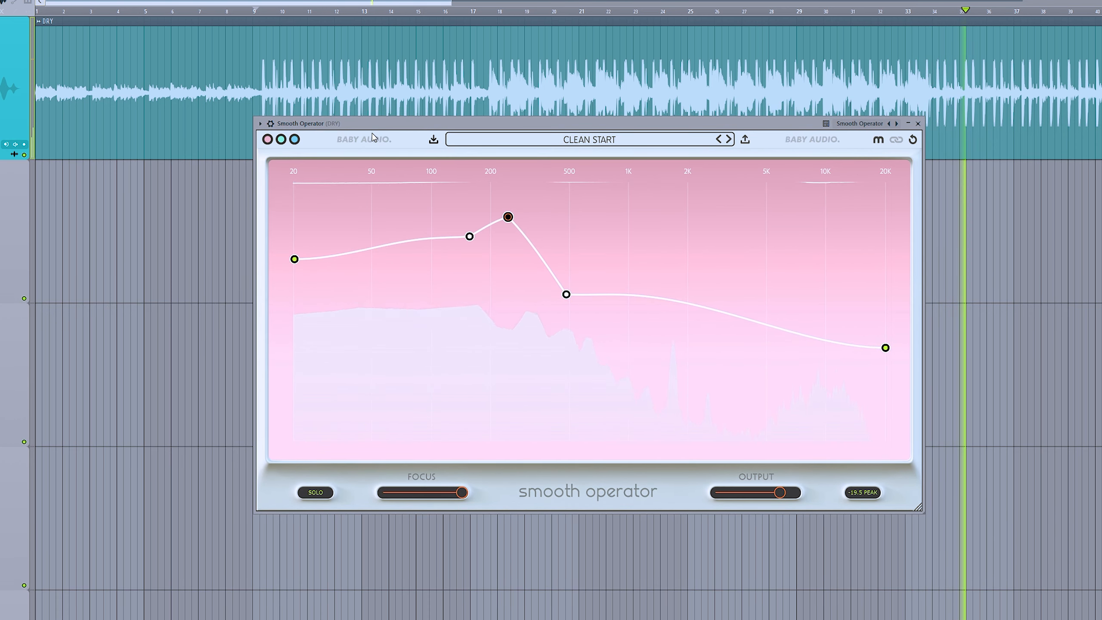
{"action": "left_click", "coordinate": [372, 139]}
{"action": "left_click", "coordinate": [384, 180]}
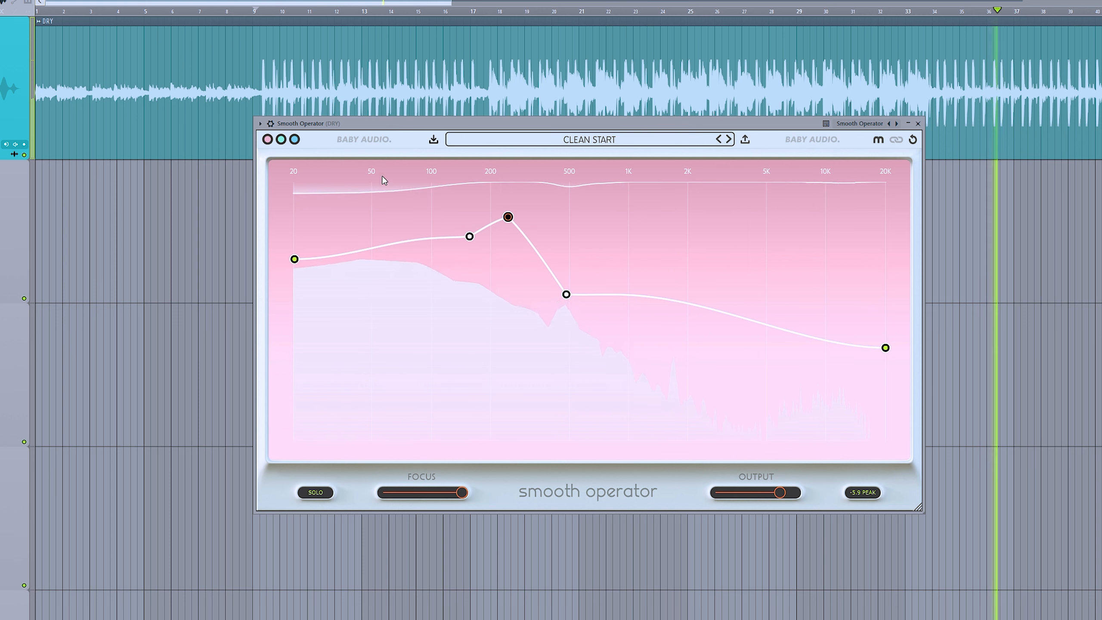
{"action": "left_click_drag", "start_coordinate": [298, 266], "coordinate": [299, 257]}
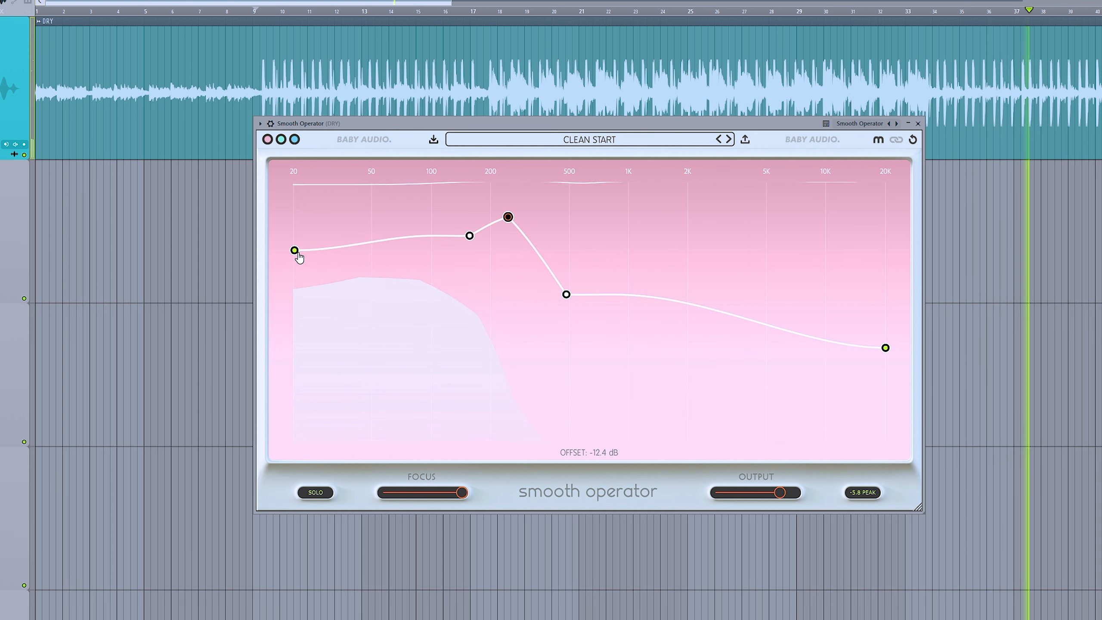
{"action": "left_click_drag", "start_coordinate": [492, 130], "coordinate": [513, 128]}
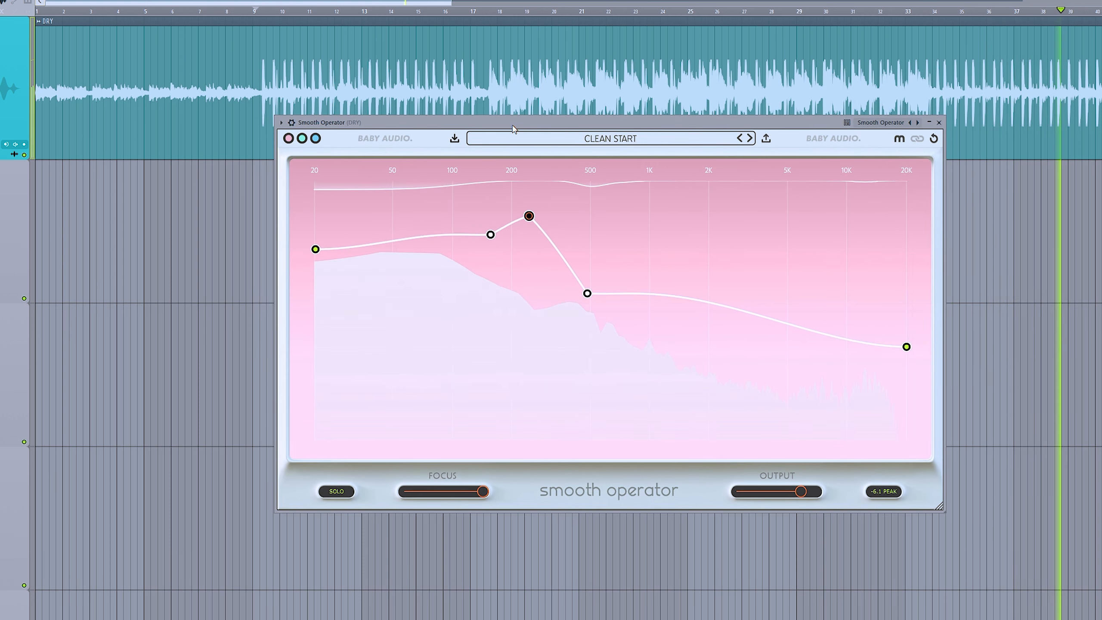
{"action": "key", "text": "space"}
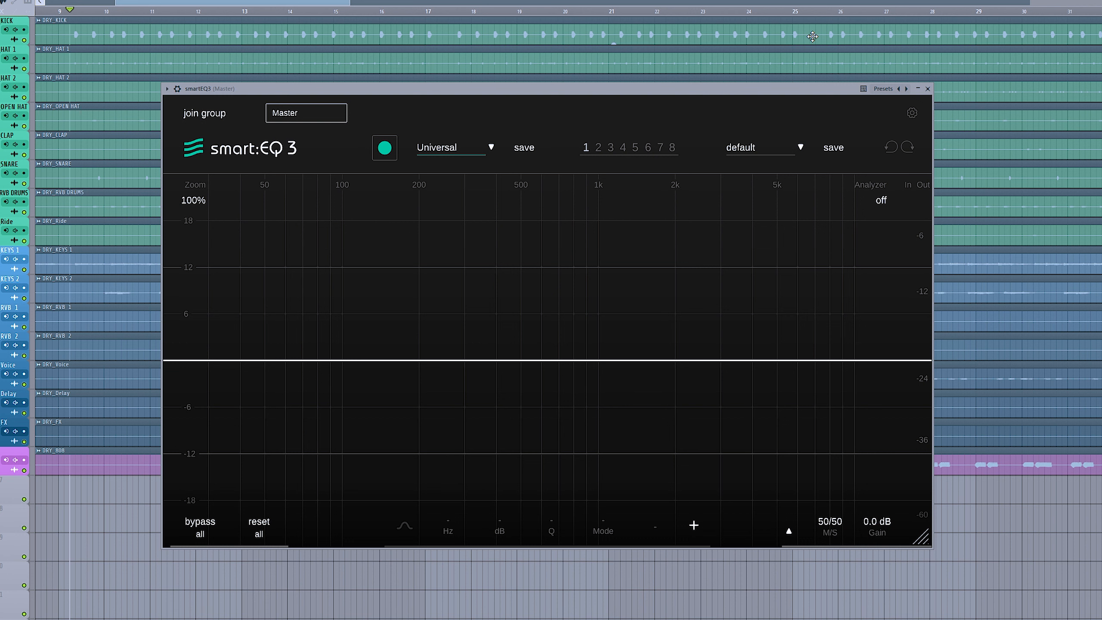
Step: In smart:EQ 3 on the master, keep the Universal profile and run the learning process while the beat plays
{"action": "left_click", "coordinate": [479, 148]}
{"action": "mouse_move", "coordinate": [452, 250]}
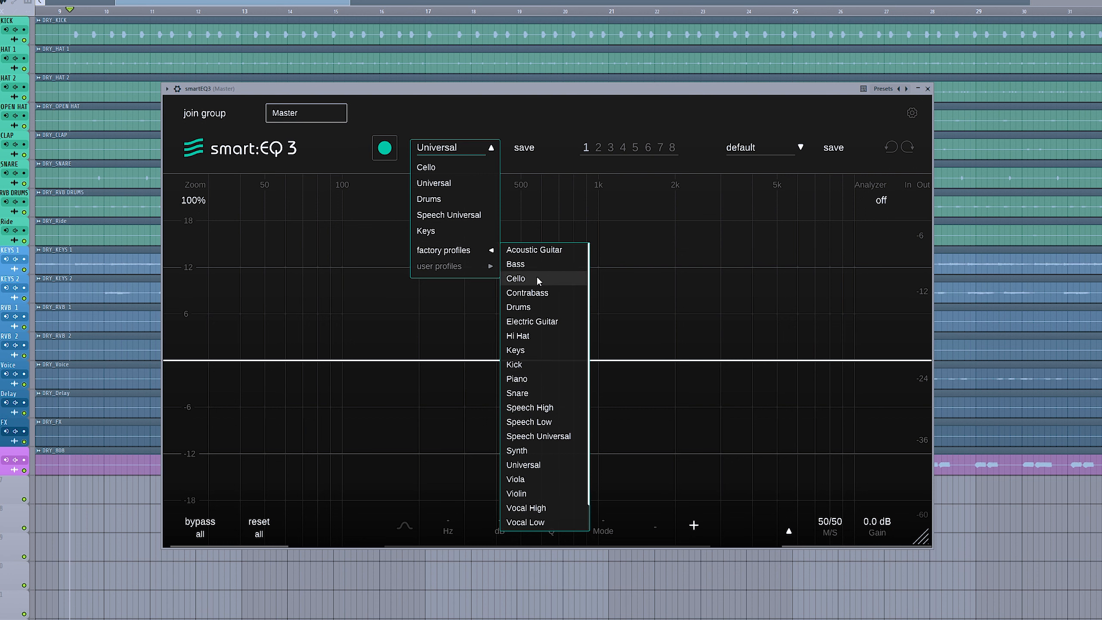
{"action": "left_click", "coordinate": [386, 151]}
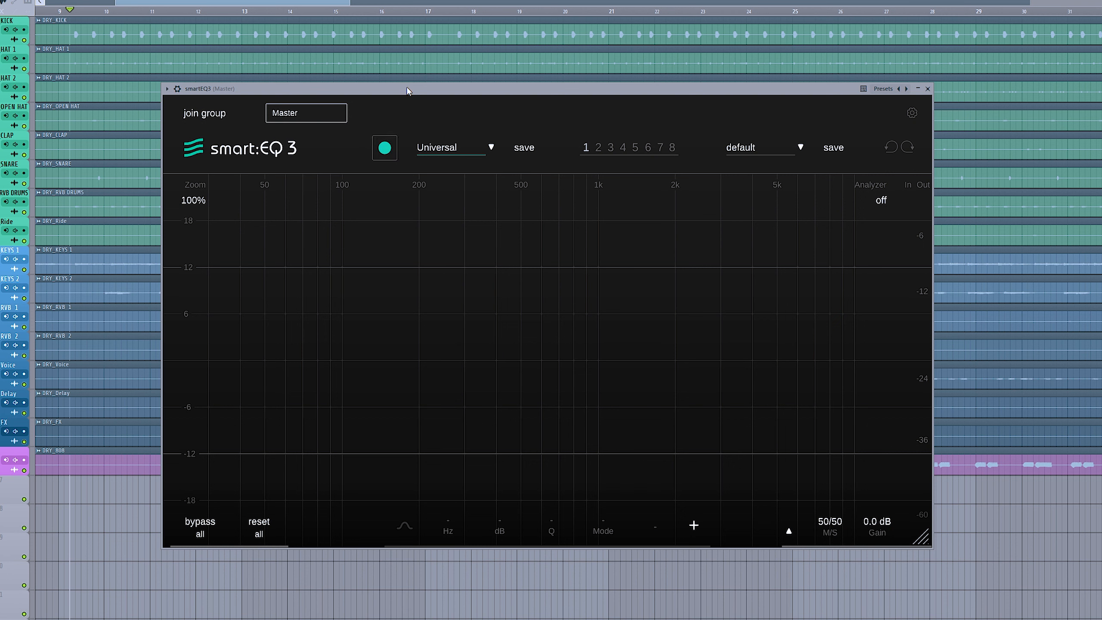
{"action": "key", "text": "space"}
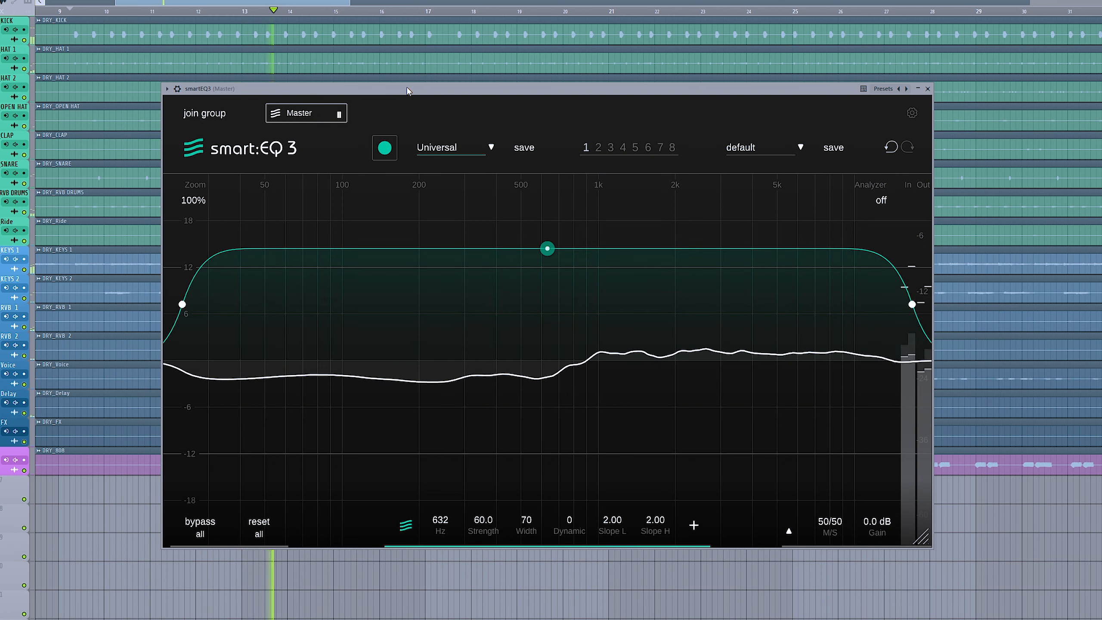
{"action": "key", "text": "space"}
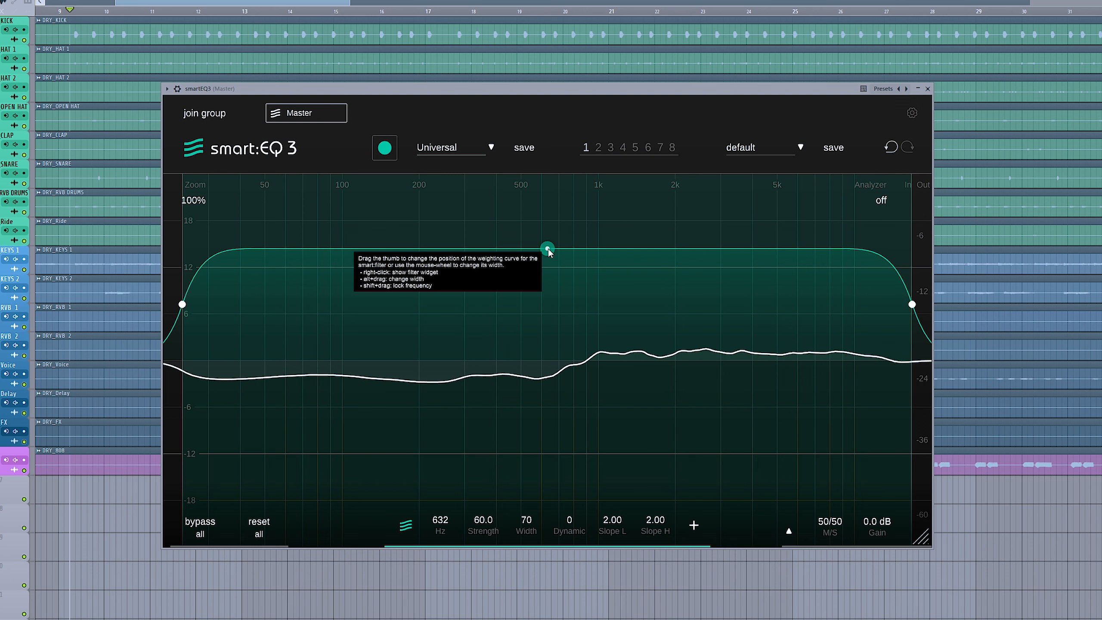
Step: Audition the smart:filter inverted at strength -65, then bring it back up to strength 51 at about 571 Hz
{"action": "left_click_drag", "start_coordinate": [548, 251], "coordinate": [541, 482]}
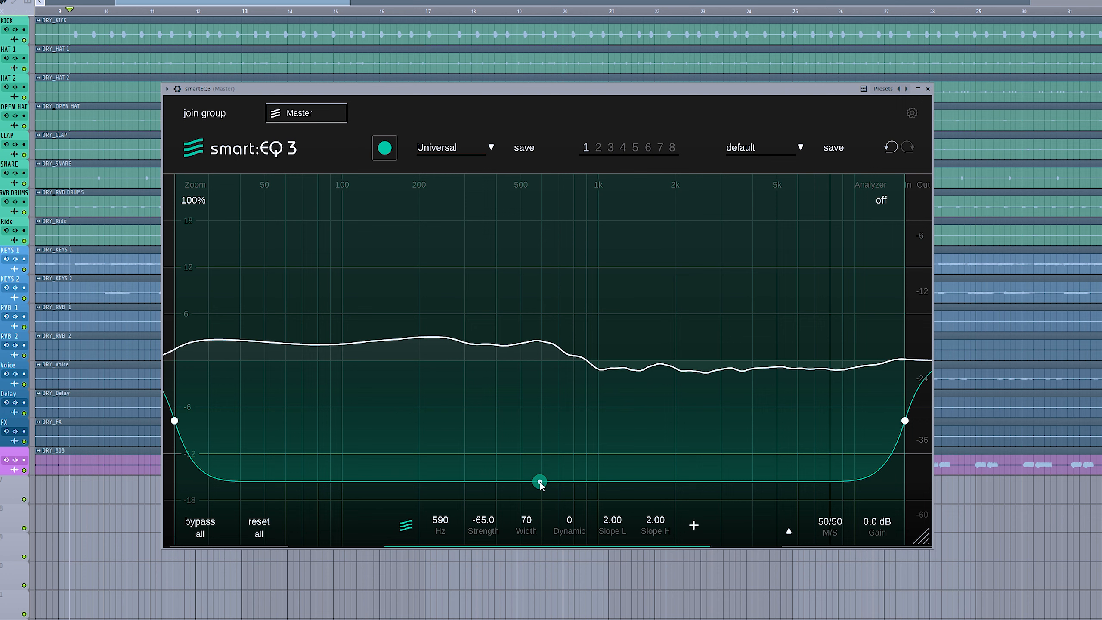
{"action": "key", "text": "space"}
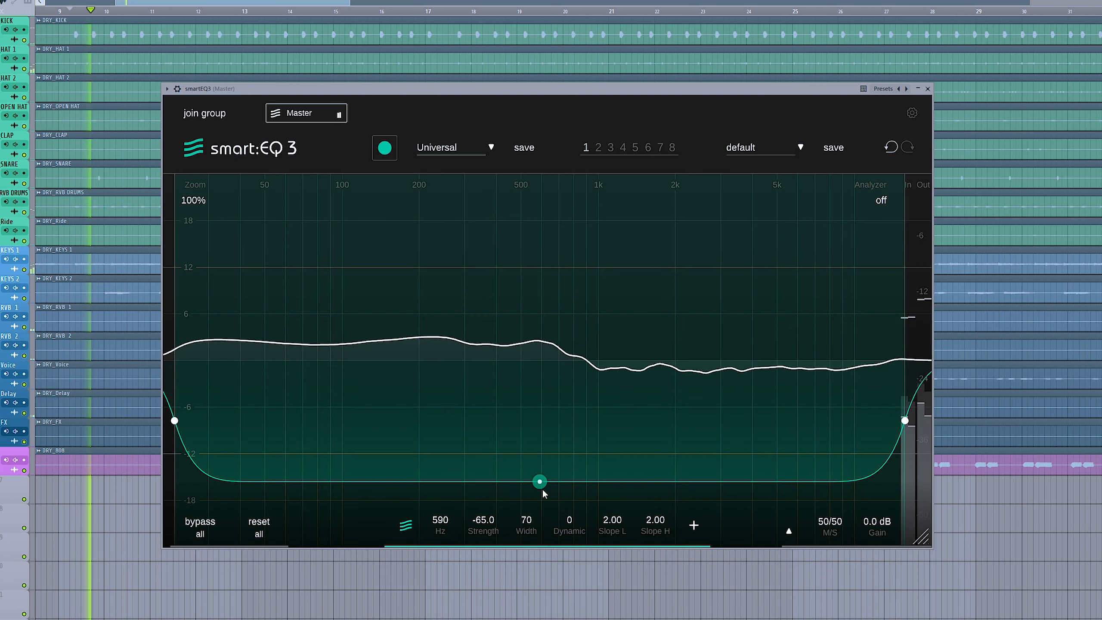
{"action": "left_click_drag", "start_coordinate": [541, 483], "coordinate": [538, 270]}
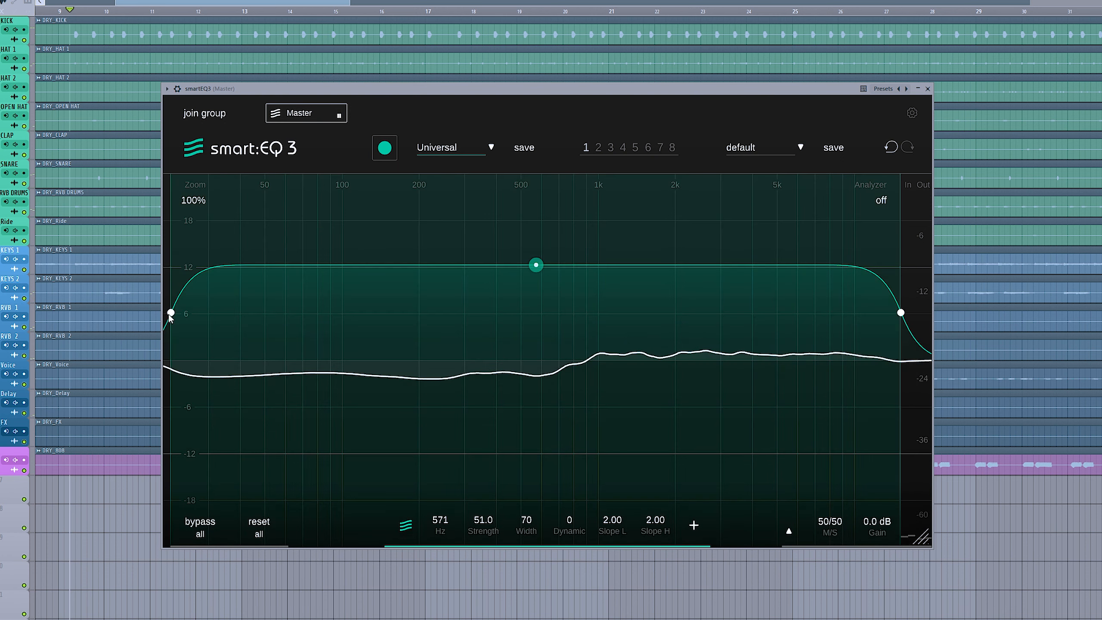
Step: Try limiting the filter to the upper frequencies, restore the full range and set it to width 72 with strength about 49
{"action": "left_click_drag", "start_coordinate": [171, 312], "coordinate": [488, 314]}
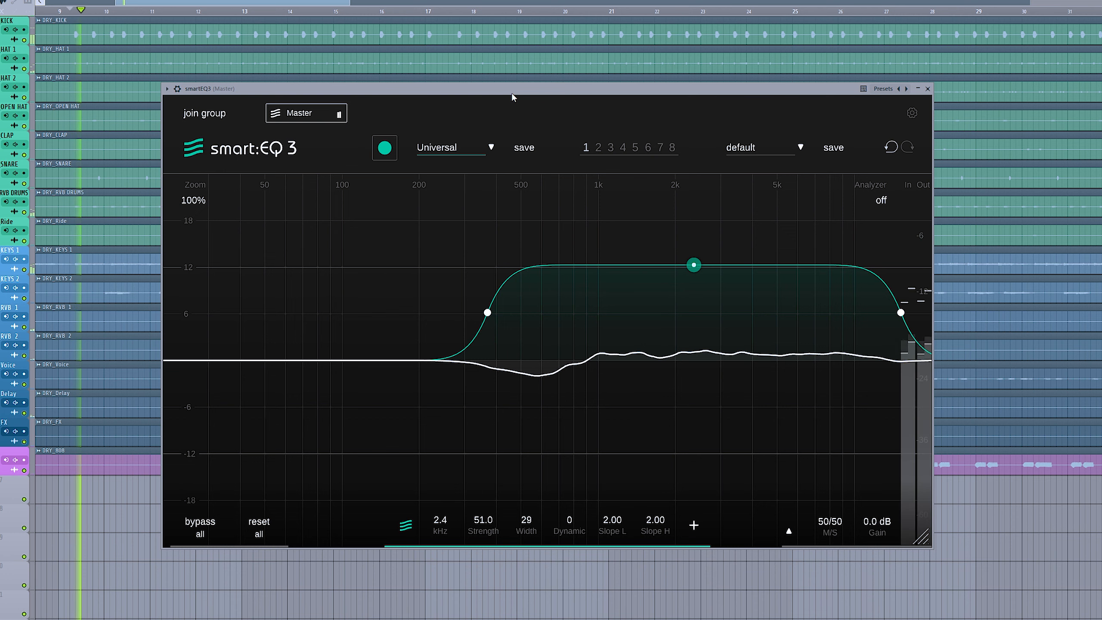
{"action": "left_click_drag", "start_coordinate": [487, 313], "coordinate": [167, 312]}
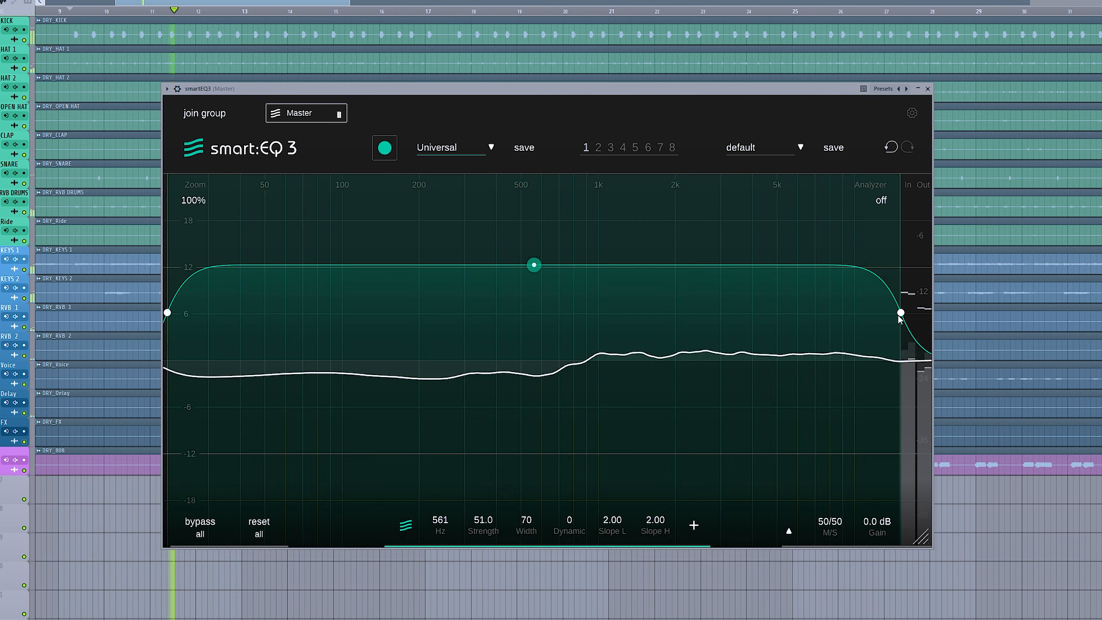
{"action": "mouse_move", "coordinate": [900, 319]}
{"action": "left_mouse_down"}
{"action": "mouse_move", "coordinate": [359, 316]}
{"action": "mouse_move", "coordinate": [915, 312]}
{"action": "left_mouse_up"}
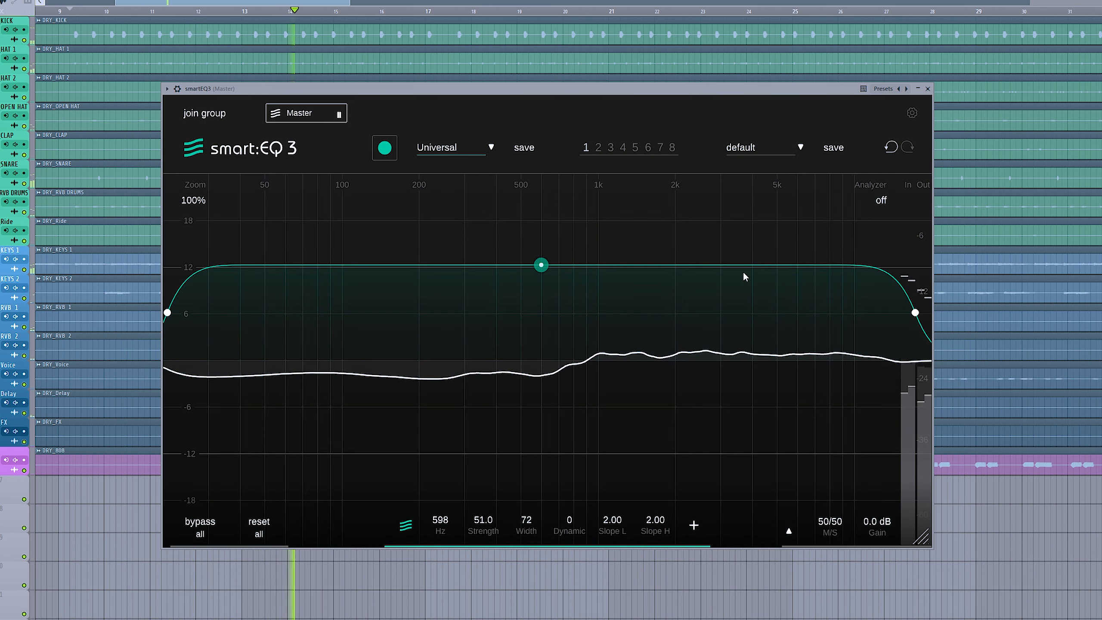
{"action": "left_click_drag", "start_coordinate": [533, 267], "coordinate": [534, 270]}
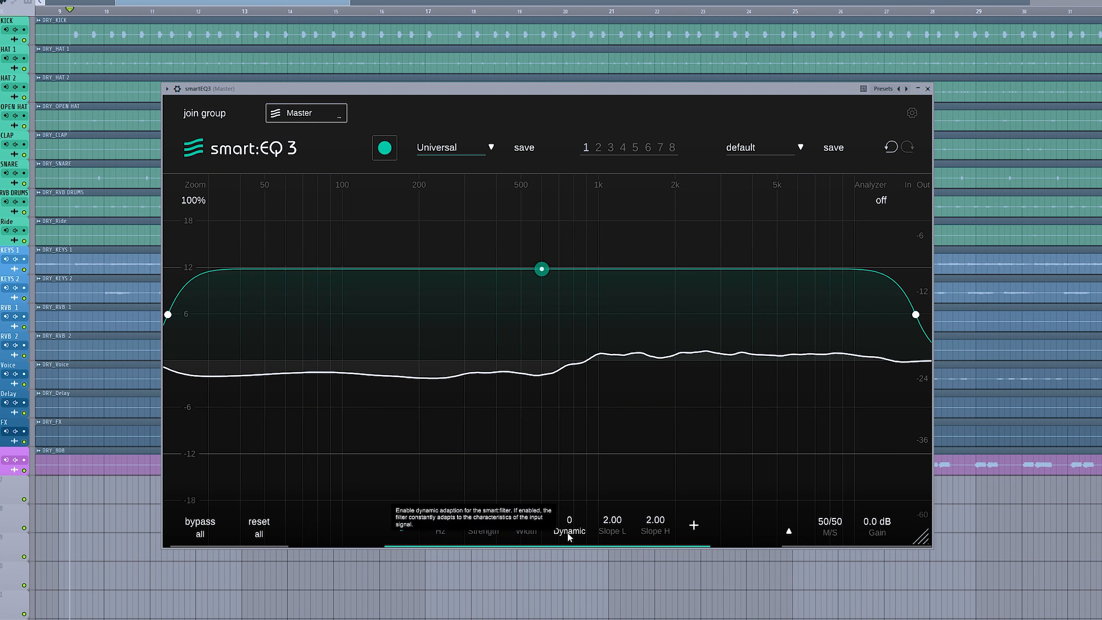
Step: Audition the smart:filter with Dynamic at 100 and reduce Dynamic to 30
{"action": "left_click_drag", "start_coordinate": [574, 526], "coordinate": [541, 74]}
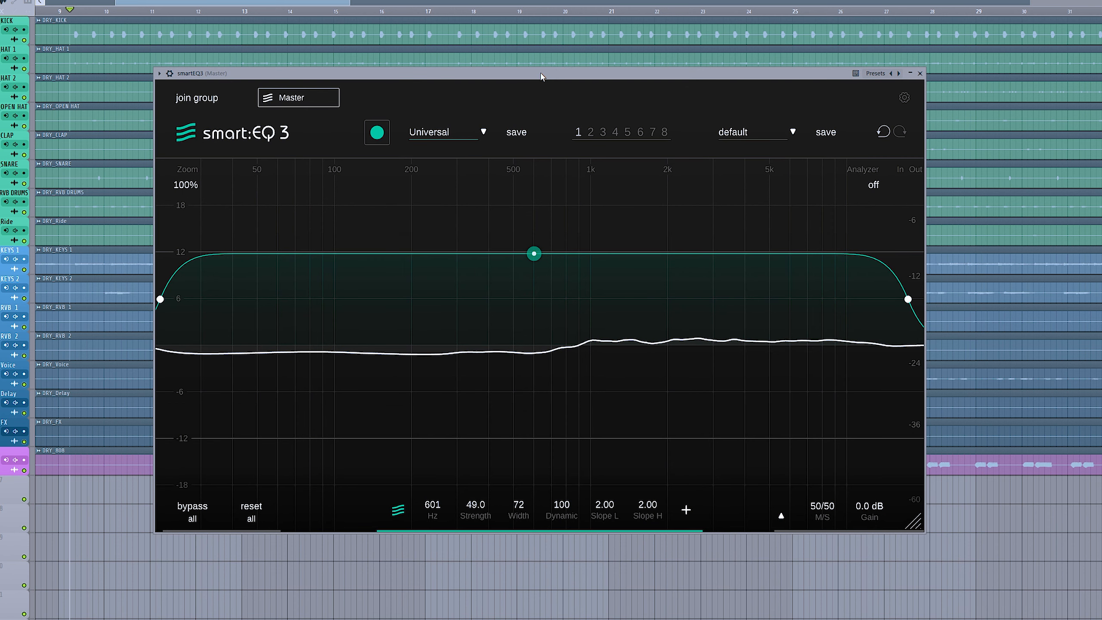
{"action": "key", "text": "space"}
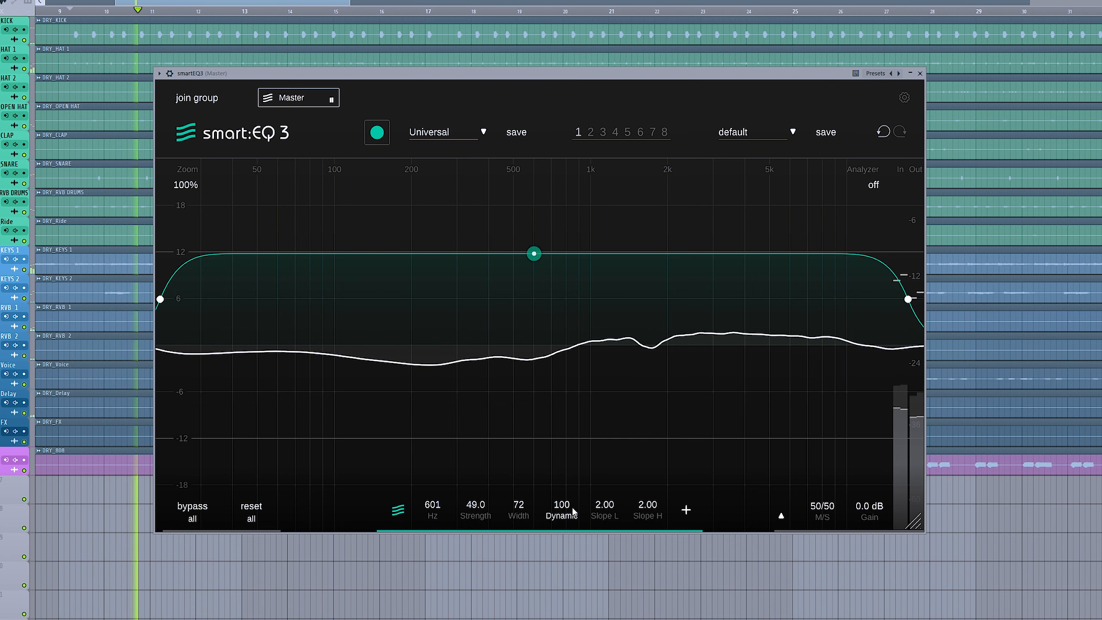
{"action": "left_click_drag", "start_coordinate": [571, 517], "coordinate": [564, 602]}
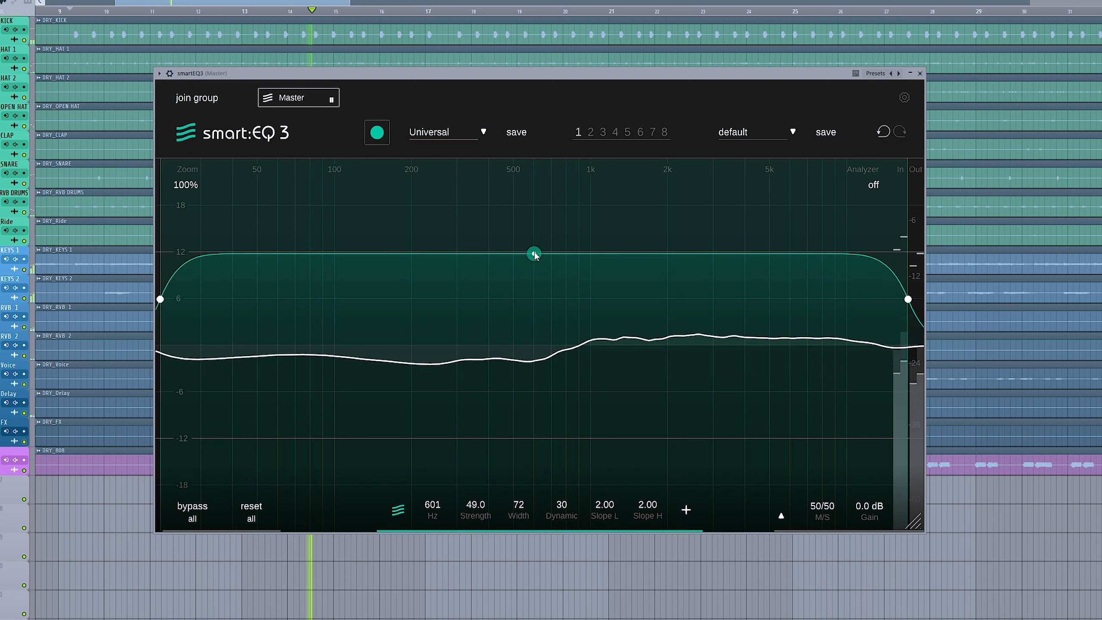
Step: Shift the smart:filter's centre to about 548 Hz with strength 48.5 and set Dynamic to 20
{"action": "mouse_move", "coordinate": [534, 254]}
{"action": "left_mouse_down"}
{"action": "mouse_move", "coordinate": [533, 180]}
{"action": "mouse_move", "coordinate": [524, 254]}
{"action": "left_mouse_up"}
{"action": "left_click_drag", "start_coordinate": [561, 506], "coordinate": [547, 523]}
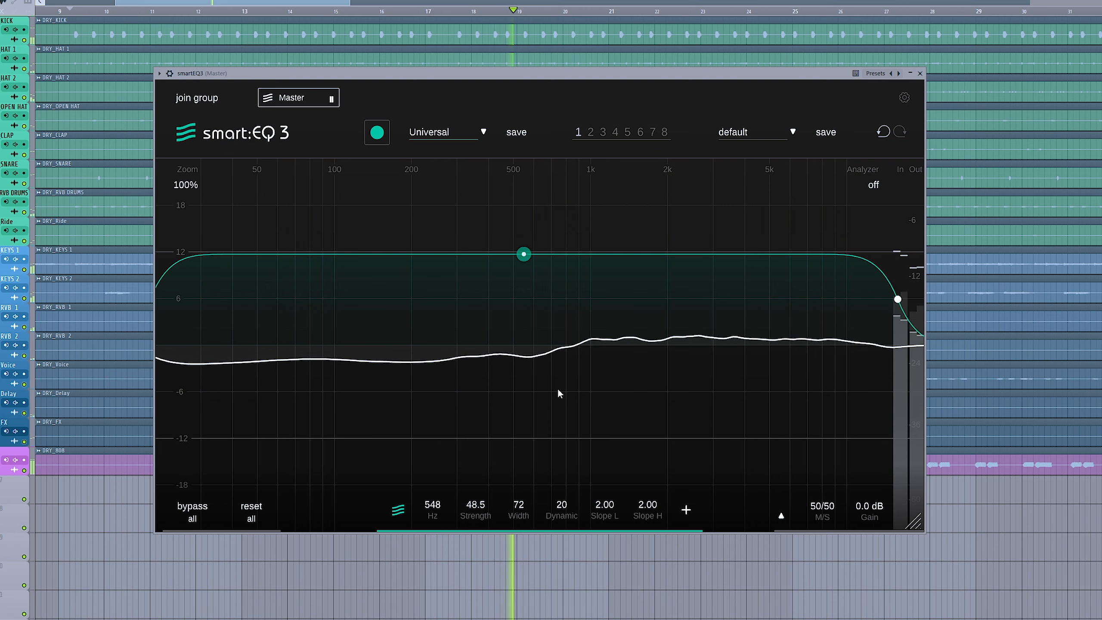
{"action": "left_click_drag", "start_coordinate": [568, 79], "coordinate": [577, 76]}
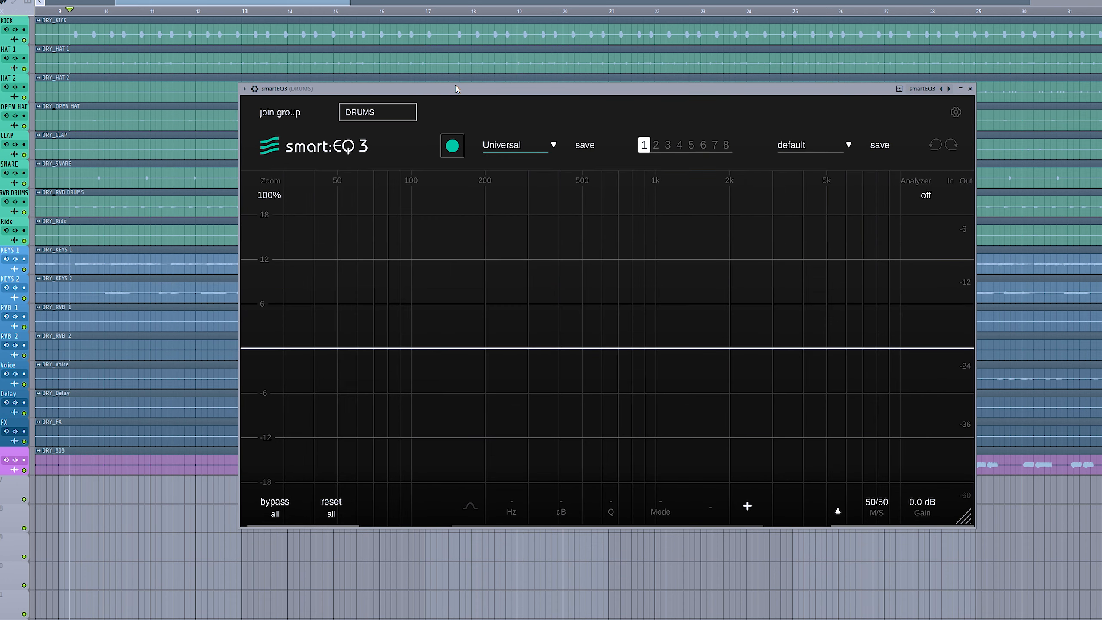
Step: Set the DRUMS instance of smart:EQ 3 to the Drums factory profile
{"action": "left_click", "coordinate": [525, 148]}
{"action": "mouse_move", "coordinate": [519, 244]}
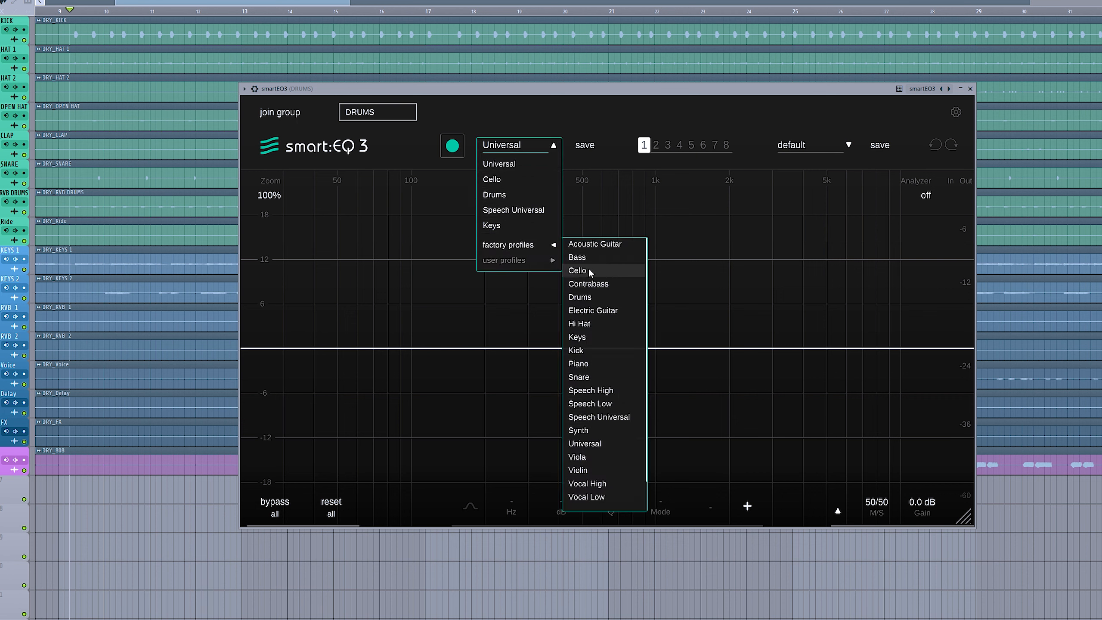
{"action": "left_click", "coordinate": [590, 297]}
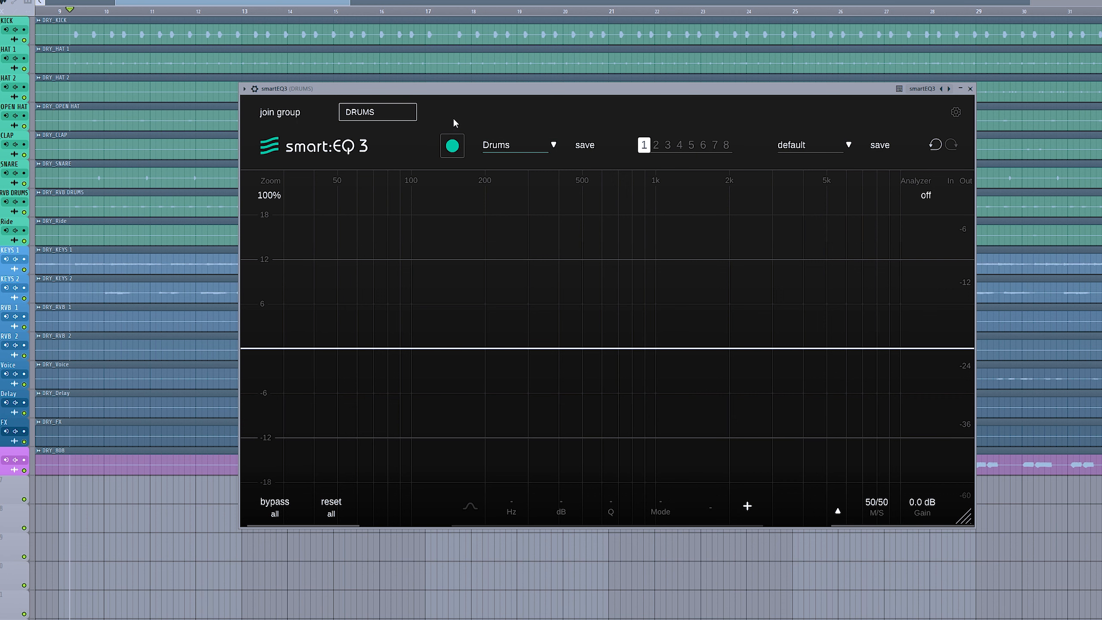
Step: Create a new smart:EQ 3 group named DRUMS from this instance
{"action": "left_click", "coordinate": [280, 113]}
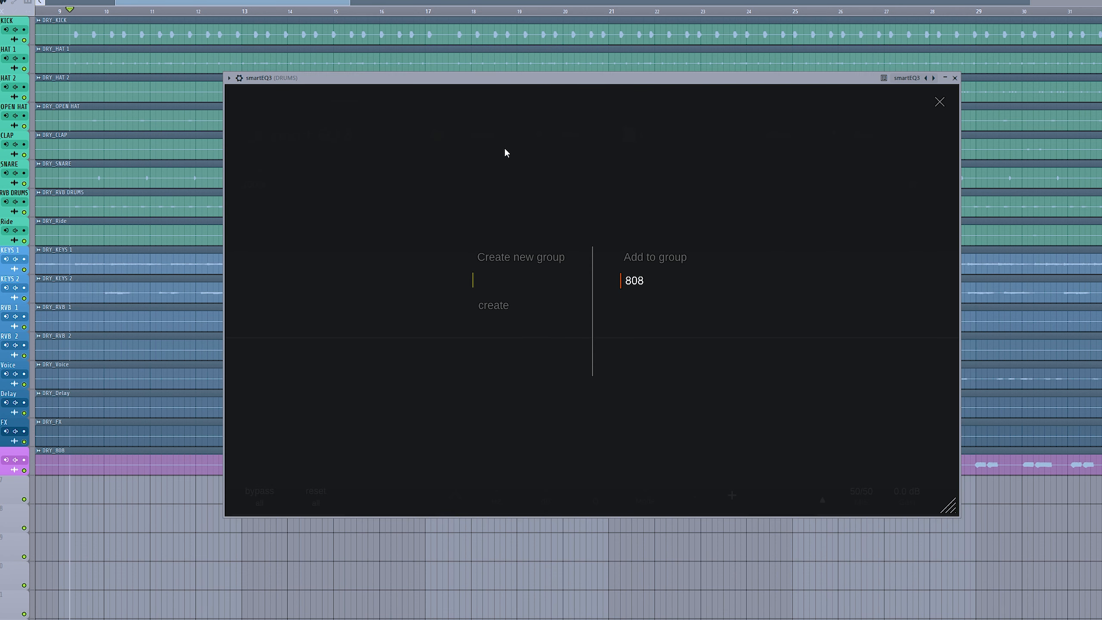
{"action": "type", "text": "DRUMS"}
{"action": "left_click", "coordinate": [491, 310]}
{"action": "left_click_drag", "start_coordinate": [545, 80], "coordinate": [570, 83]}
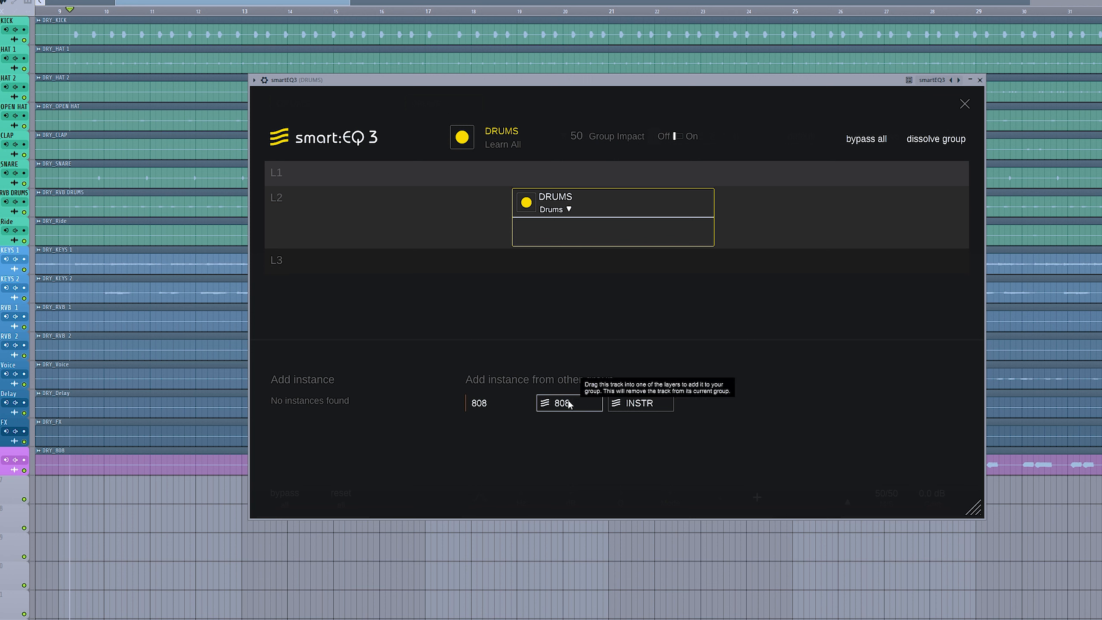
Step: Add the 808 and INSTR instances from the other group to layer L3 of the DRUMS group
{"action": "left_click_drag", "start_coordinate": [570, 404], "coordinate": [503, 261]}
{"action": "left_click_drag", "start_coordinate": [583, 410], "coordinate": [694, 304]}
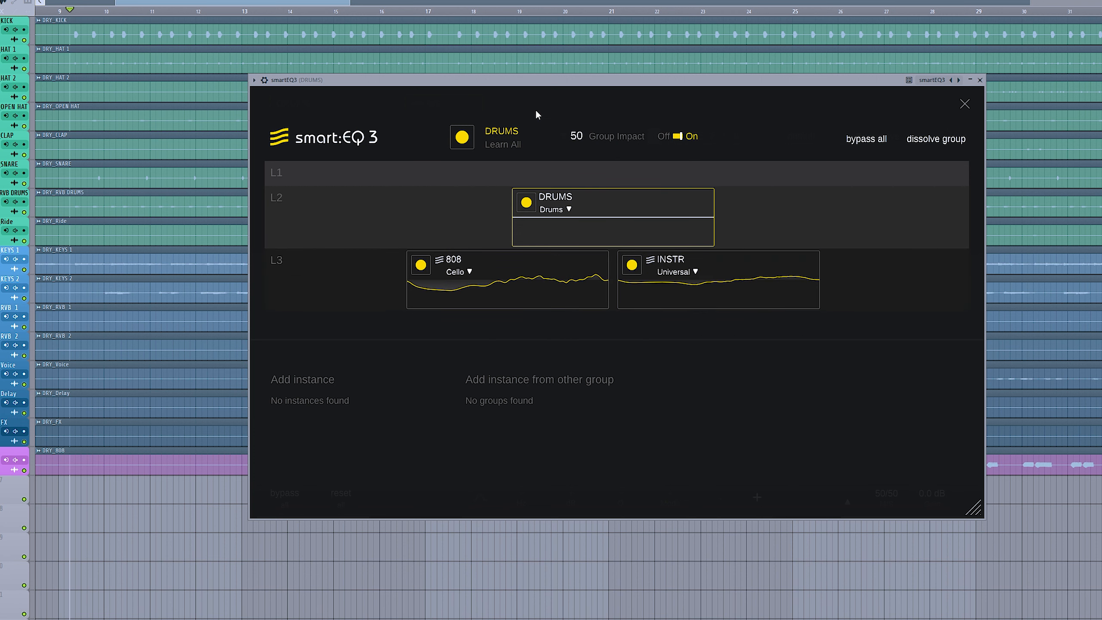
{"action": "left_click_drag", "start_coordinate": [532, 80], "coordinate": [521, 75]}
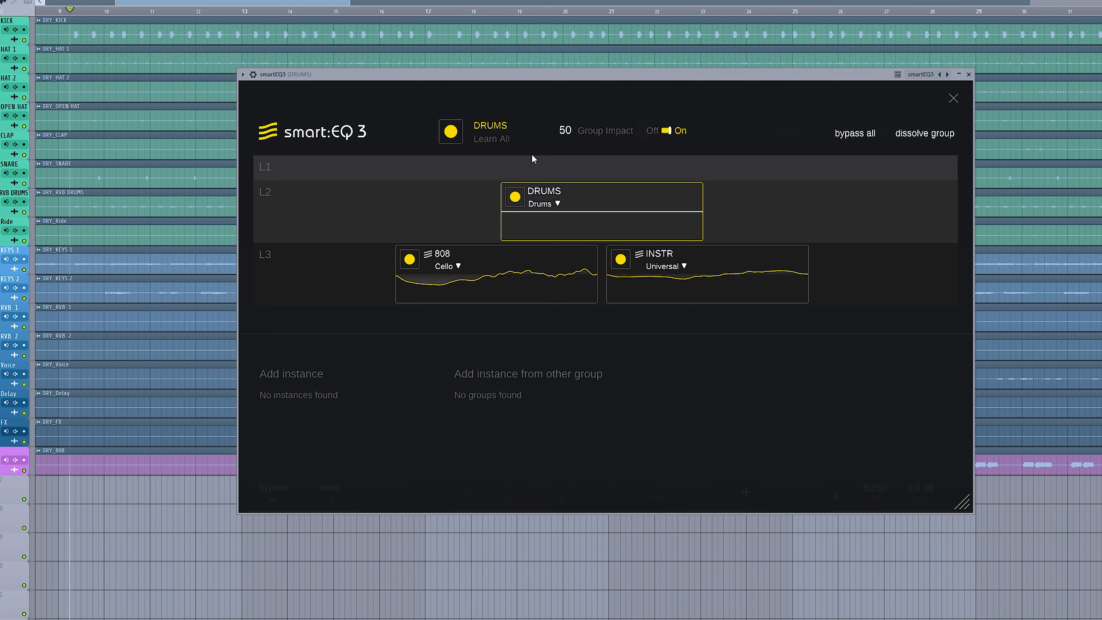
Step: Reorder the group hierarchy by moving DRUMS to layer L1 and both 808 and INSTR to layer L2
{"action": "left_click_drag", "start_coordinate": [577, 197], "coordinate": [572, 169]}
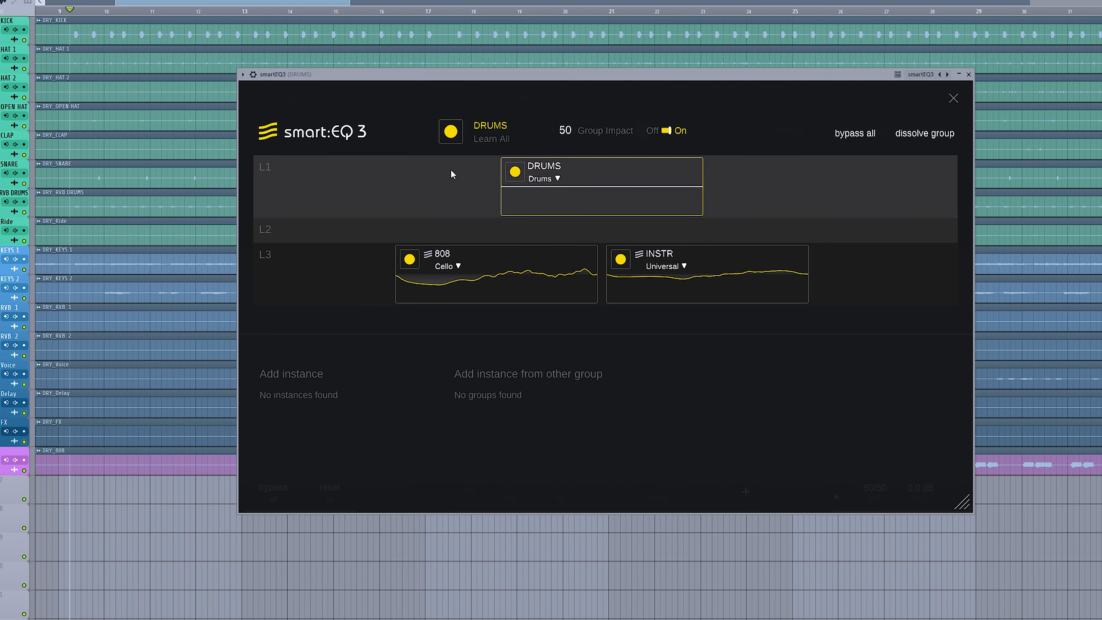
{"action": "left_click_drag", "start_coordinate": [479, 295], "coordinate": [495, 239]}
{"action": "left_click_drag", "start_coordinate": [594, 313], "coordinate": [770, 254]}
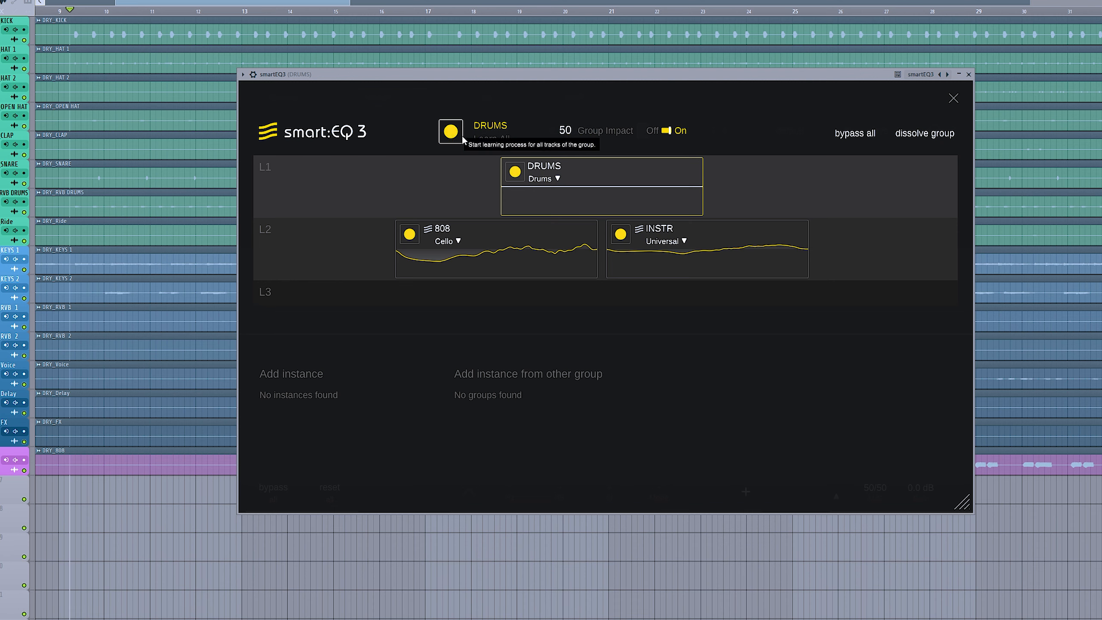
Step: Run the group learning during playback, stop the beat and raise the Group Impact to 150
{"action": "left_click_drag", "start_coordinate": [501, 78], "coordinate": [517, 71]}
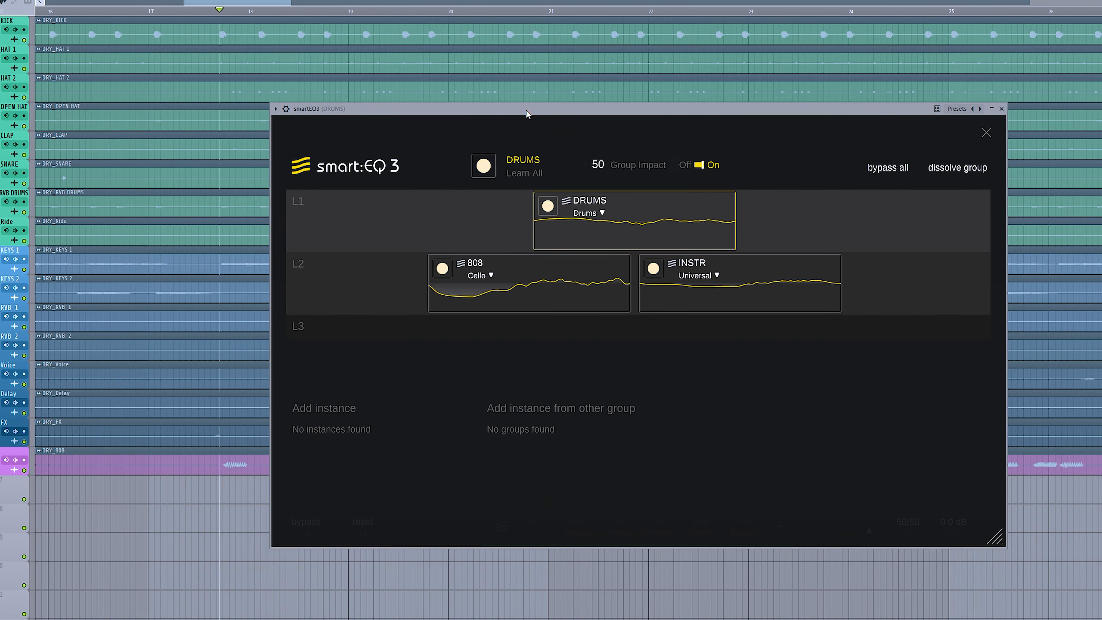
{"action": "left_click_drag", "start_coordinate": [526, 111], "coordinate": [501, 108]}
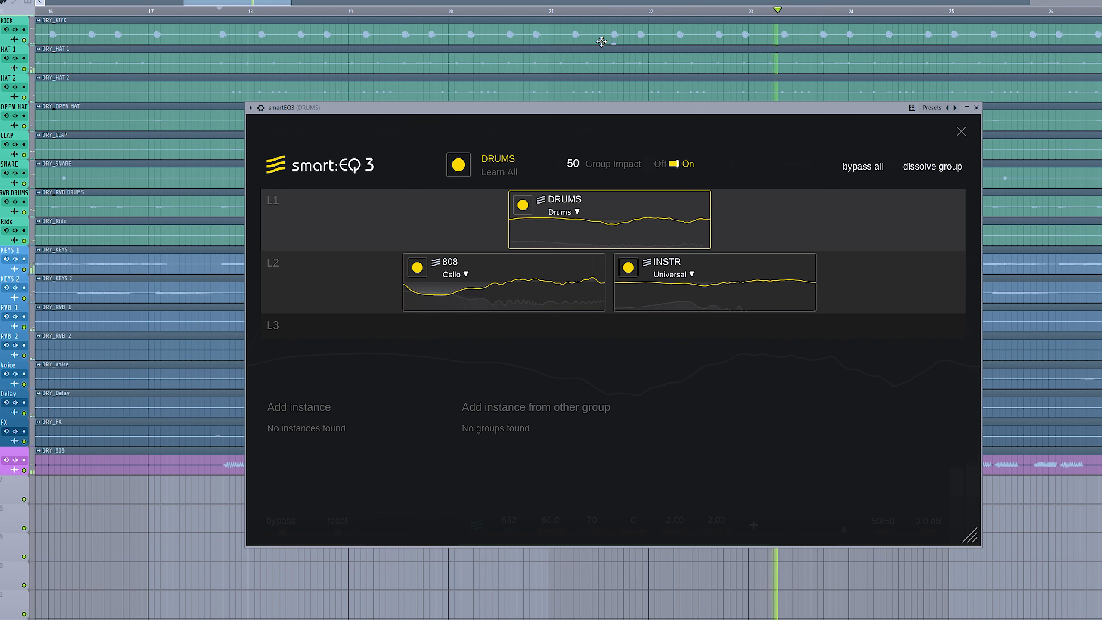
{"action": "key", "text": "space"}
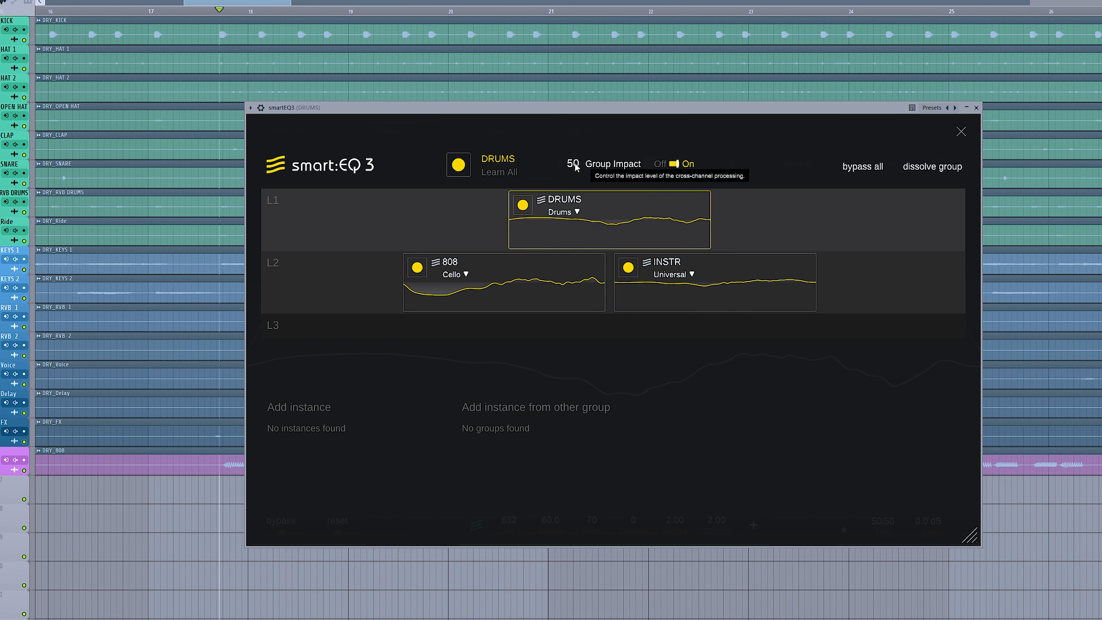
{"action": "left_click_drag", "start_coordinate": [575, 169], "coordinate": [568, 65]}
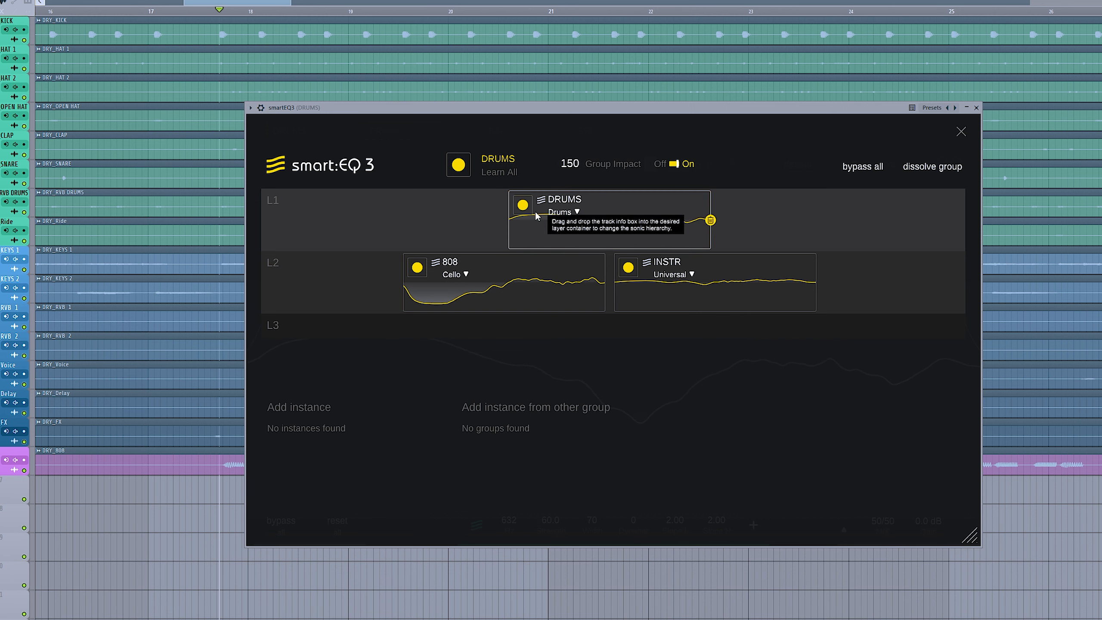
Step: Audition the beat with the grouped EQ, lower the Group Impact to 97 during playback and stop the beat
{"action": "key", "text": "space"}
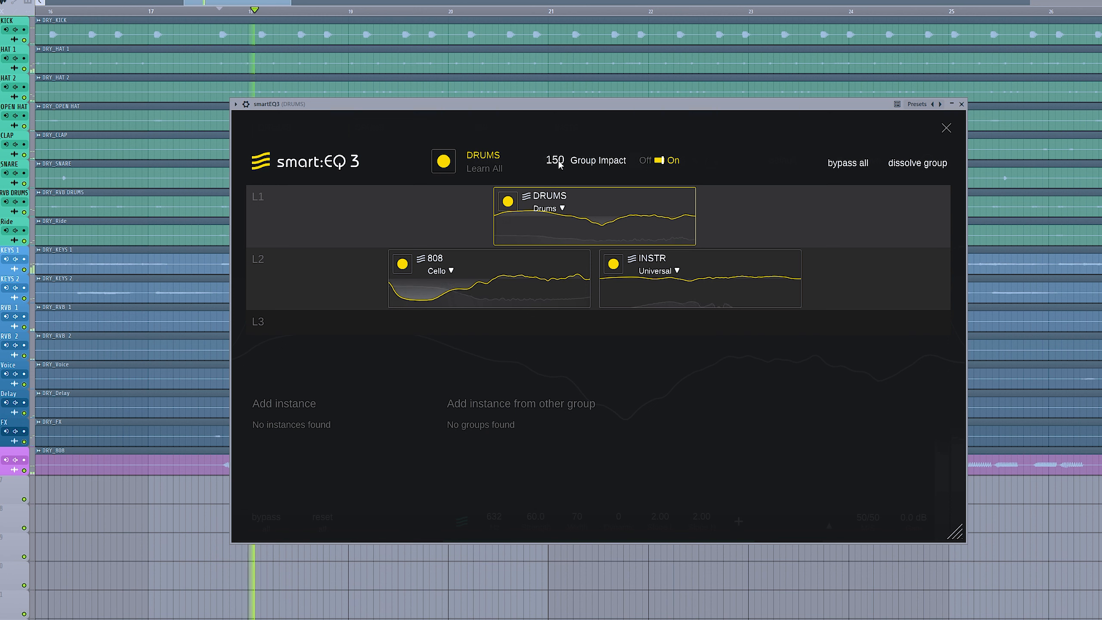
{"action": "left_click_drag", "start_coordinate": [557, 161], "coordinate": [569, 103]}
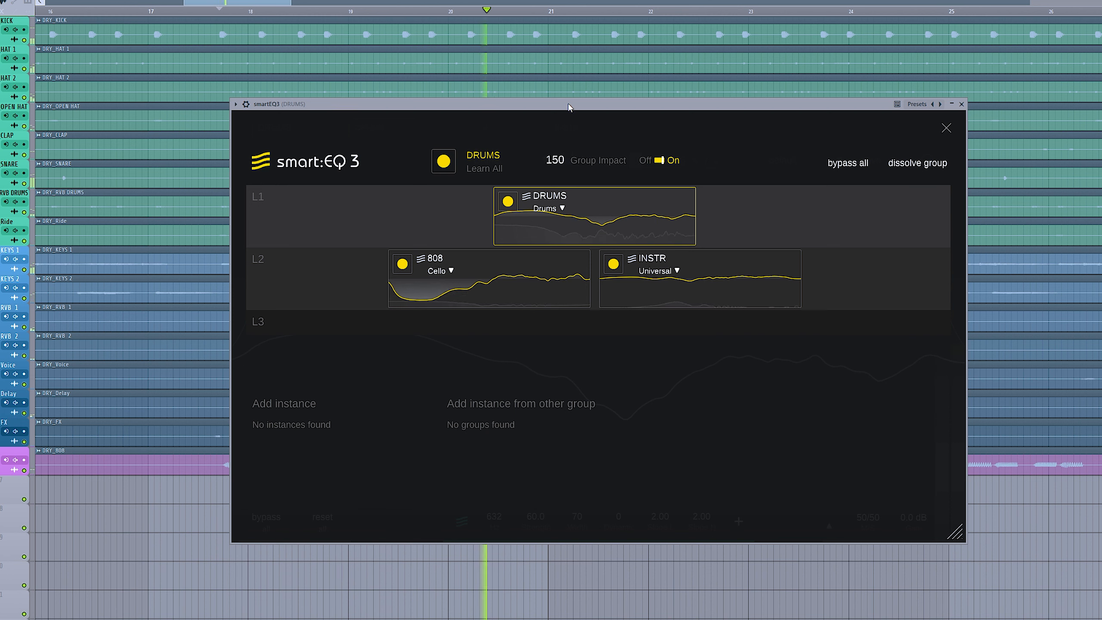
{"action": "key", "text": "space"}
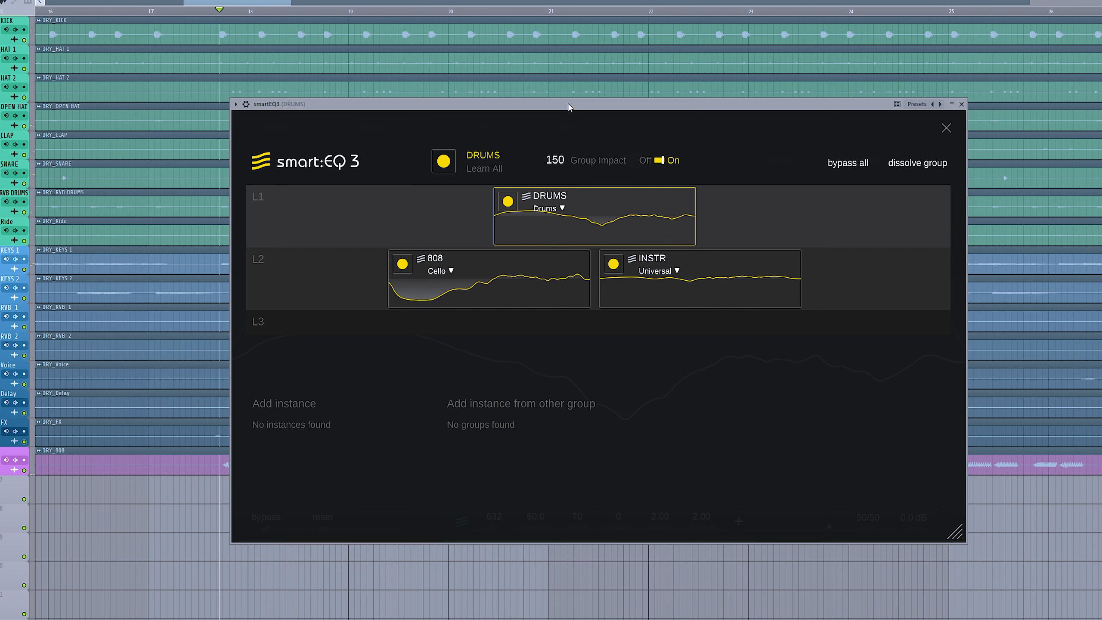
{"action": "key", "text": "space"}
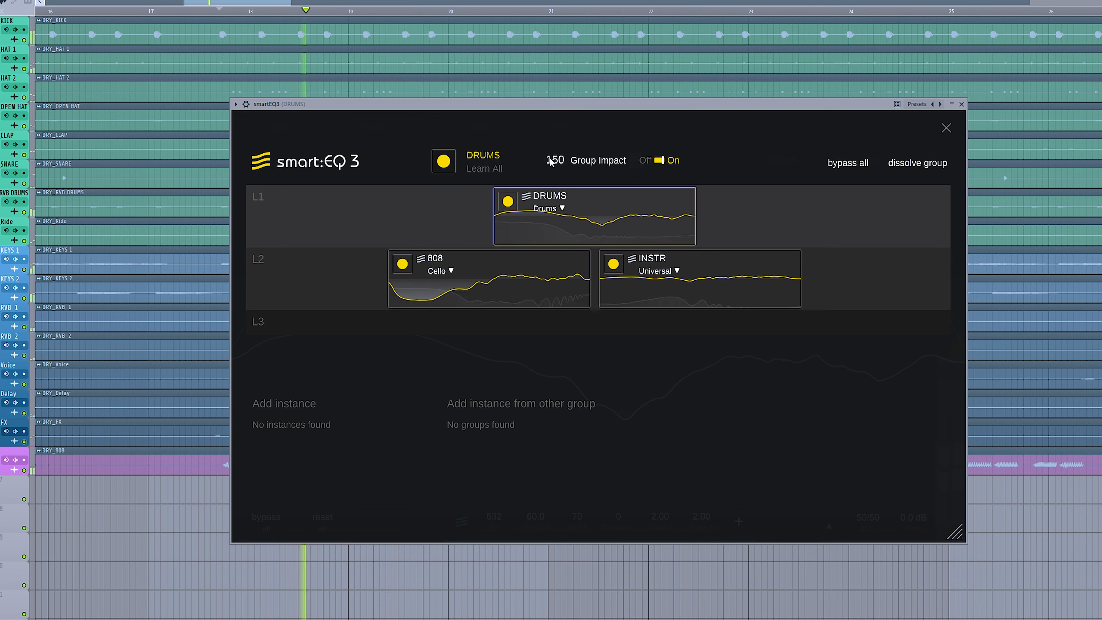
{"action": "left_click_drag", "start_coordinate": [550, 161], "coordinate": [543, 359]}
{"action": "left_click_drag", "start_coordinate": [548, 307], "coordinate": [552, 207]}
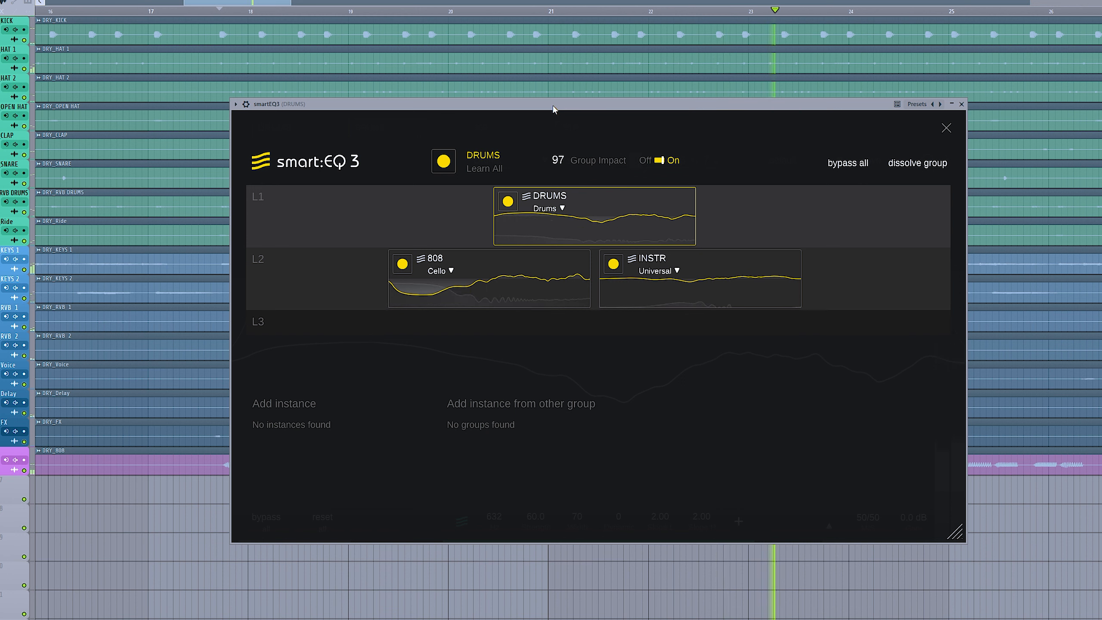
{"action": "key", "text": "space"}
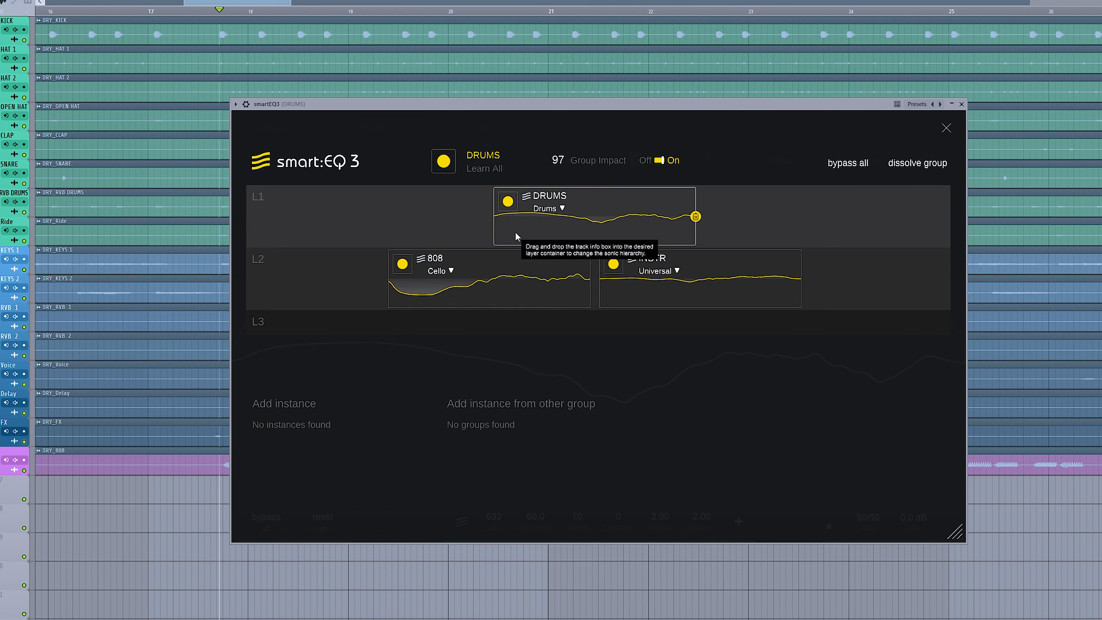
Step: Reverse the group hierarchy by moving DRUMS to layer L2 and both 808 and INSTR to layer L1
{"action": "left_click_drag", "start_coordinate": [553, 234], "coordinate": [352, 284]}
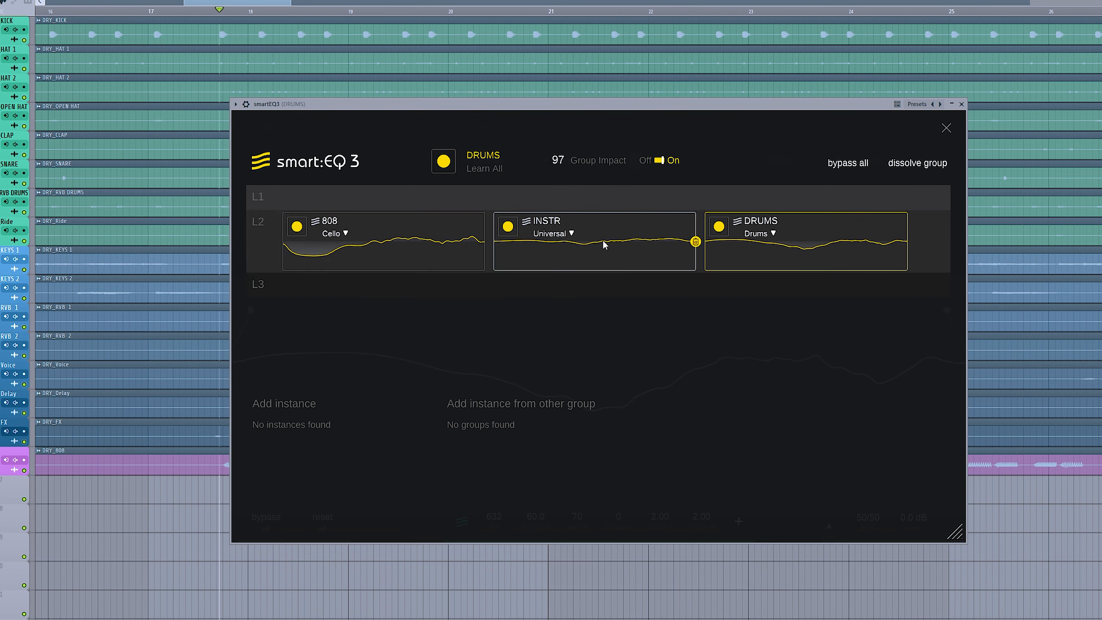
{"action": "left_click_drag", "start_coordinate": [451, 254], "coordinate": [499, 209]}
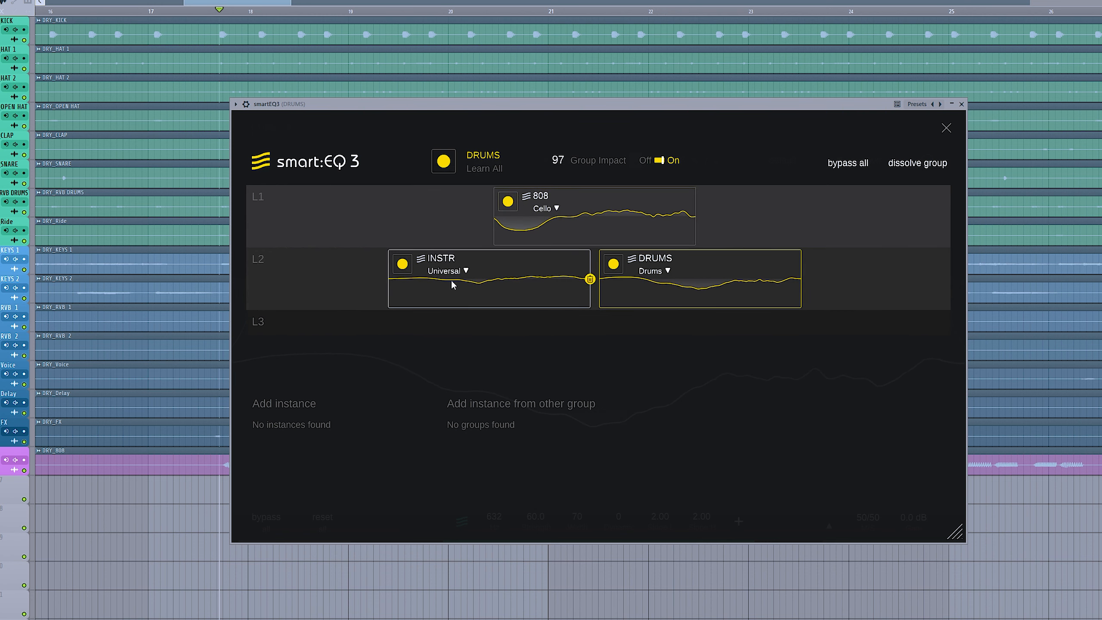
{"action": "left_click_drag", "start_coordinate": [451, 285], "coordinate": [711, 214]}
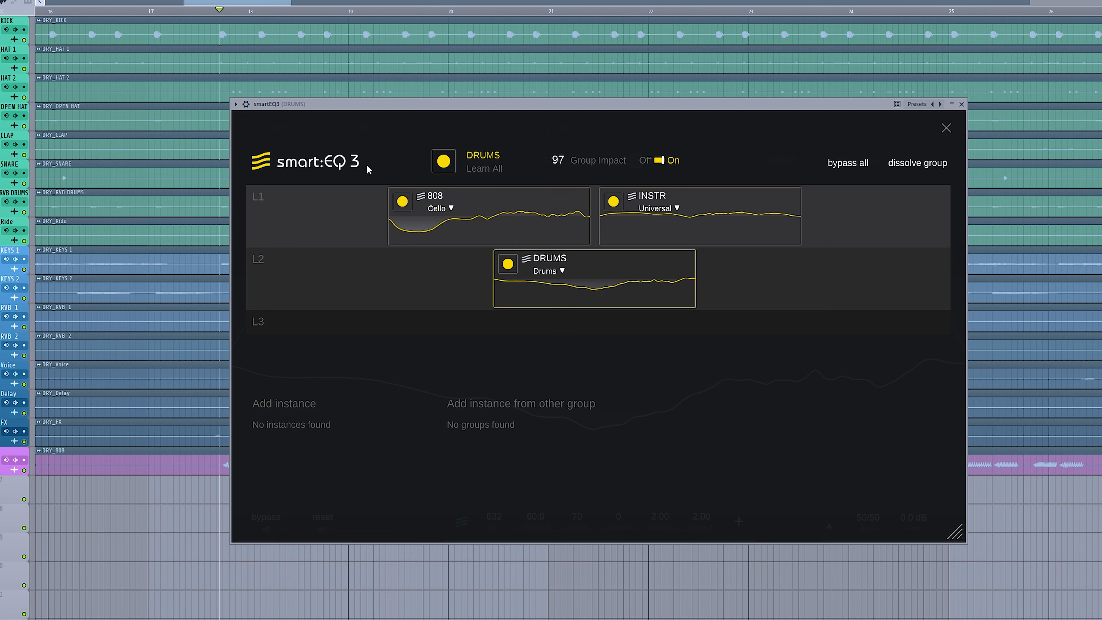
Step: Relearn all instances of the DRUMS group during playback and stop the beat
{"action": "left_click_drag", "start_coordinate": [624, 107], "coordinate": [589, 104]}
{"action": "key", "text": "space"}
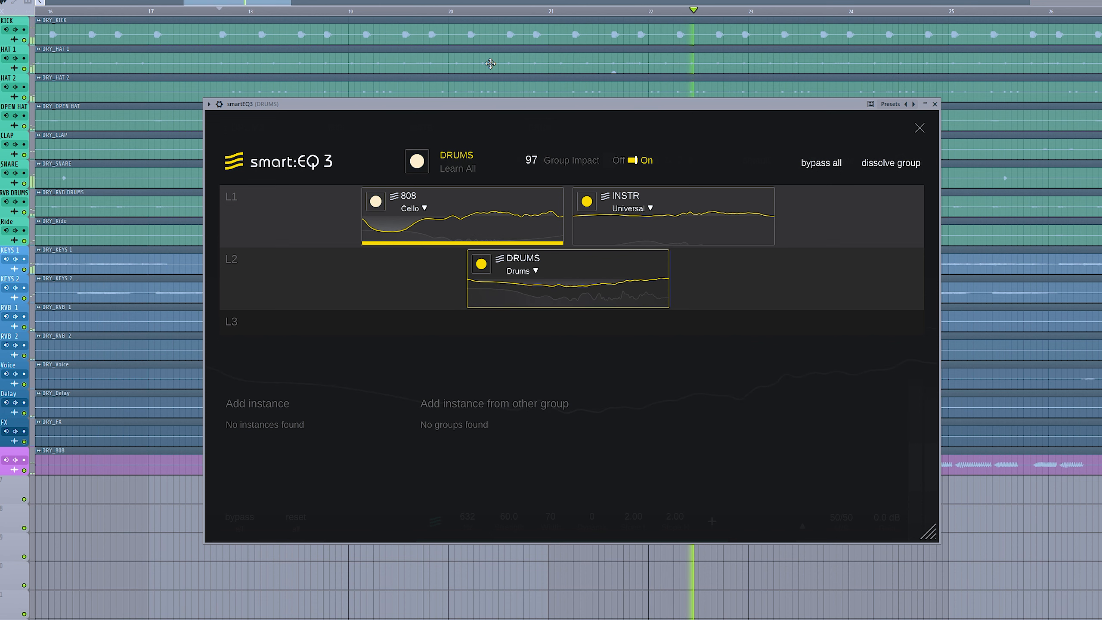
{"action": "left_click_drag", "start_coordinate": [525, 105], "coordinate": [533, 105]}
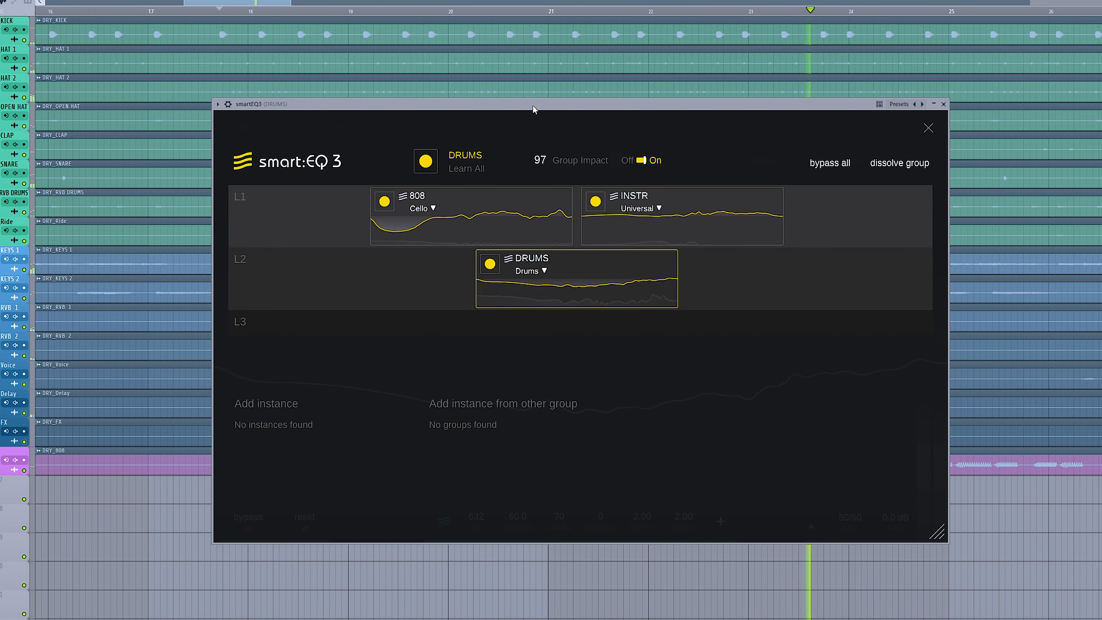
{"action": "key", "text": "space"}
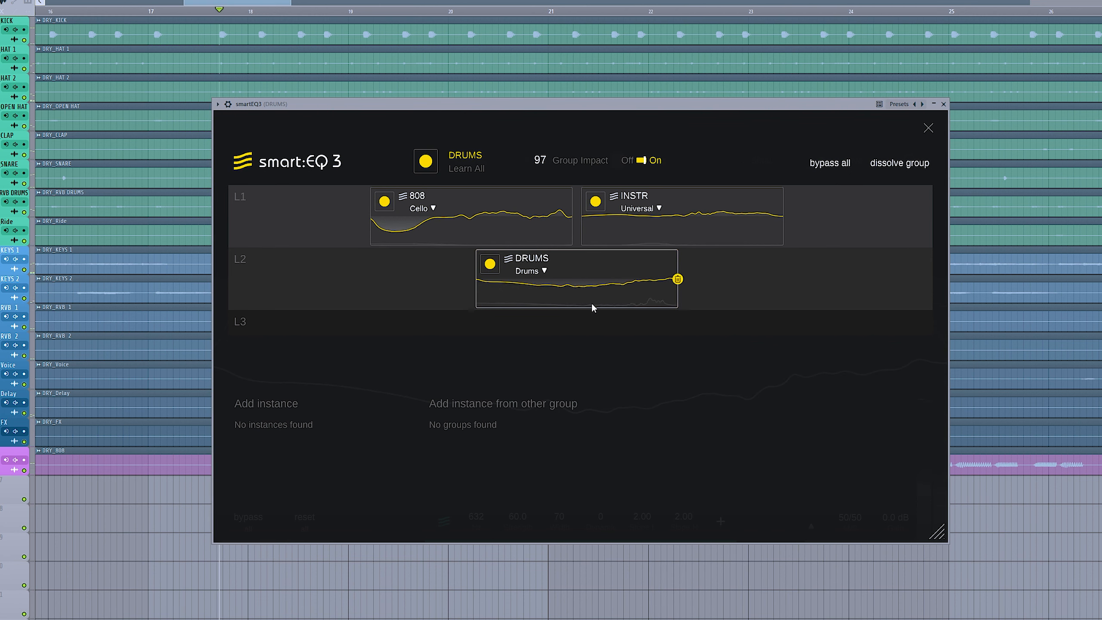
Step: Play the beat, lower the Group Impact to 66 and move INSTR to layer L2
{"action": "left_click_drag", "start_coordinate": [541, 103], "coordinate": [534, 104]}
{"action": "key", "text": "space"}
{"action": "left_click_drag", "start_coordinate": [536, 161], "coordinate": [536, 188]}
{"action": "left_click_drag", "start_coordinate": [642, 221], "coordinate": [517, 279]}
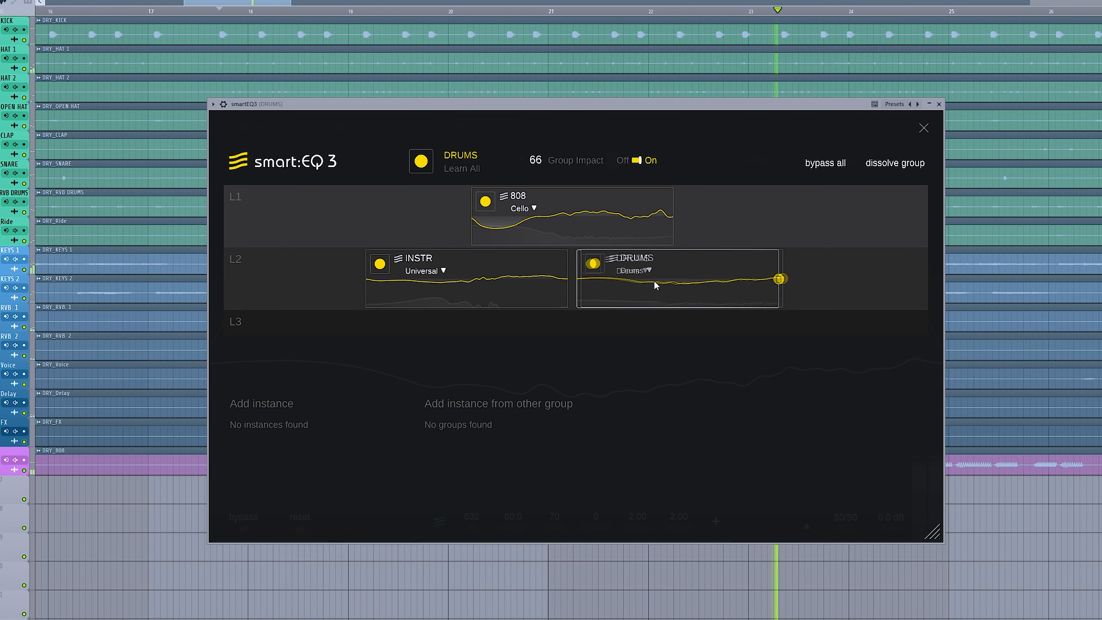
Step: Place INSTR and DRUMS alongside 808 on layer L1, stop the beat and set the Group Impact to 74
{"action": "left_click_drag", "start_coordinate": [655, 281], "coordinate": [731, 221]}
{"action": "left_click_drag", "start_coordinate": [539, 162], "coordinate": [544, 143]}
{"action": "left_click_drag", "start_coordinate": [576, 291], "coordinate": [577, 217]}
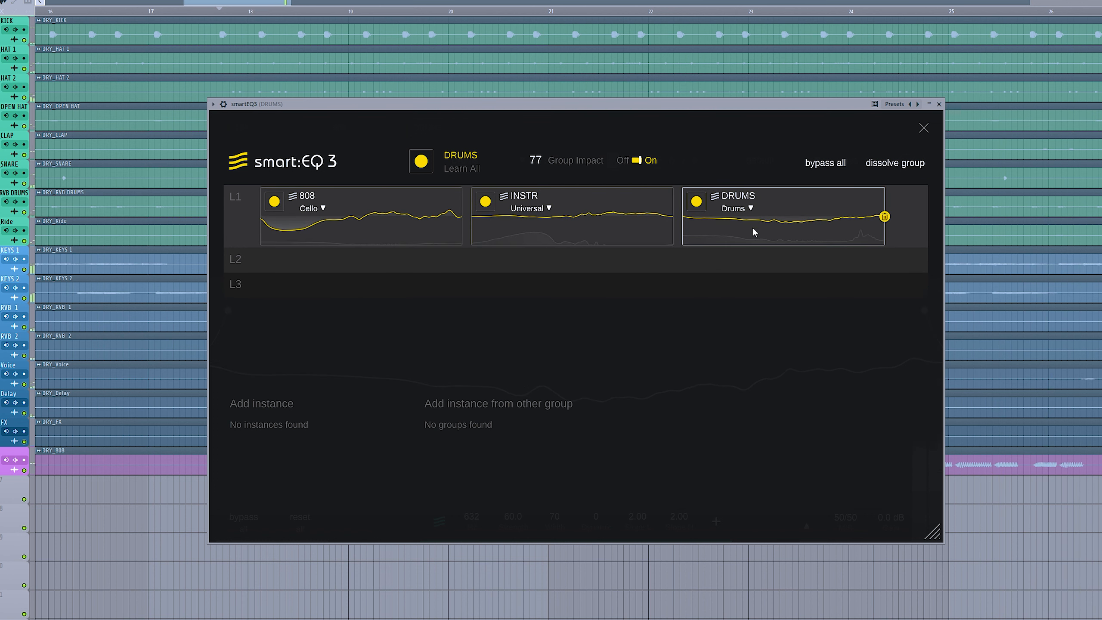
{"action": "left_click_drag", "start_coordinate": [588, 104], "coordinate": [603, 103]}
{"action": "left_click_drag", "start_coordinate": [742, 238], "coordinate": [601, 225]}
{"action": "left_click_drag", "start_coordinate": [629, 110], "coordinate": [644, 108]}
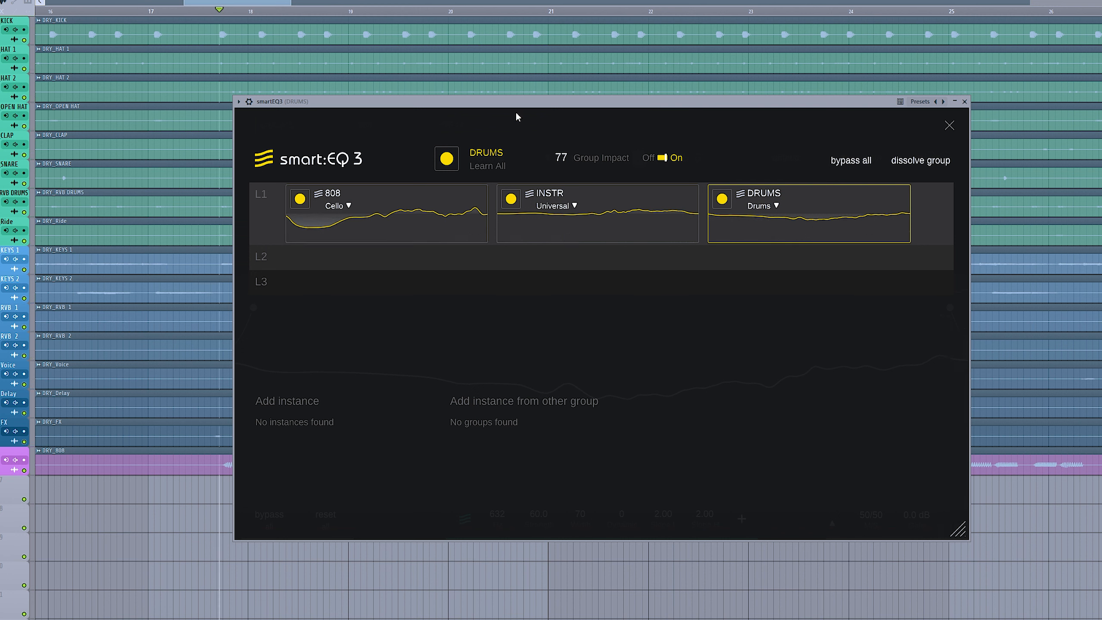
{"action": "mouse_move", "coordinate": [433, 223]}
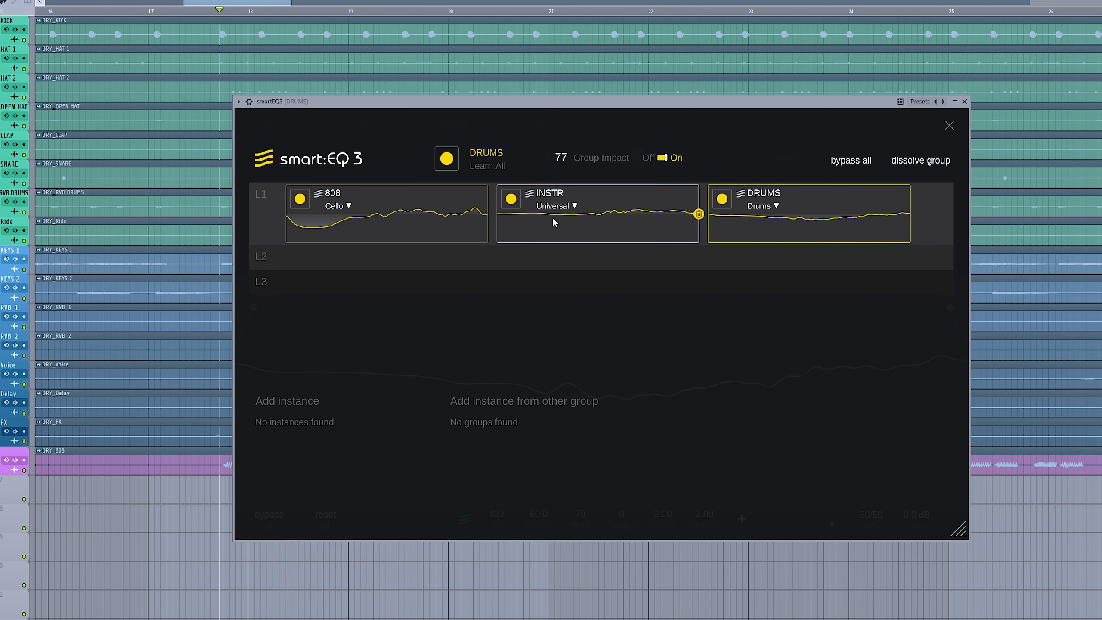
{"action": "mouse_move", "coordinate": [560, 167]}
{"action": "left_mouse_down"}
{"action": "mouse_move", "coordinate": [570, 240]}
{"action": "mouse_move", "coordinate": [562, 160]}
{"action": "left_mouse_up"}
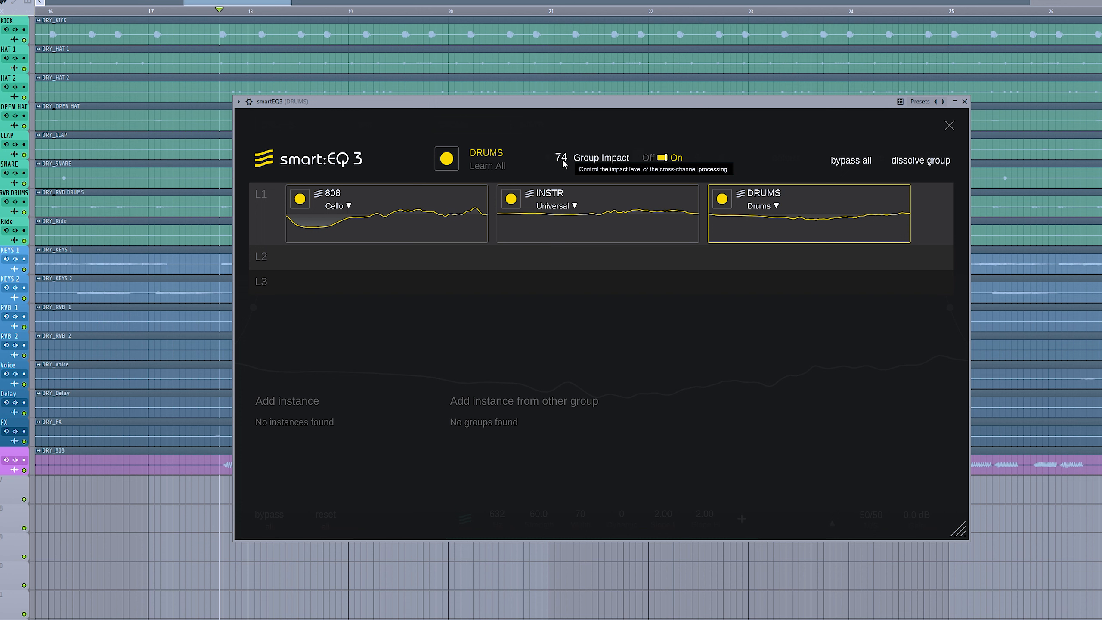